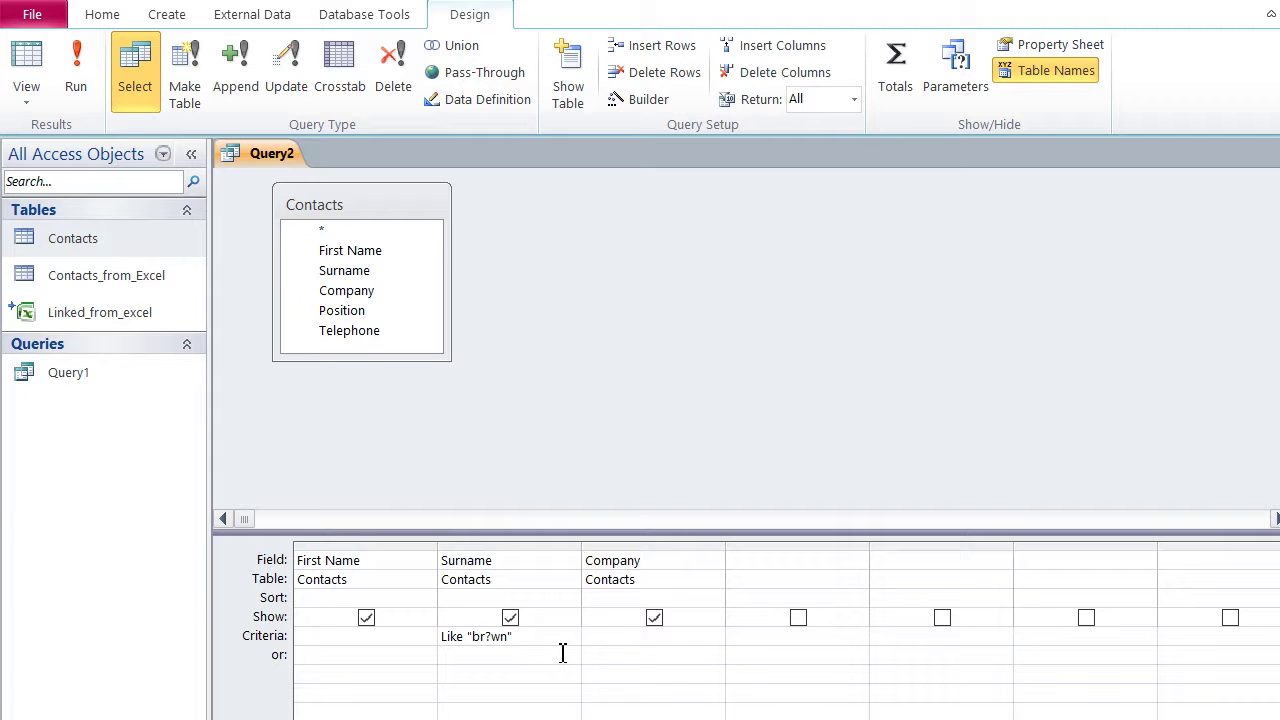
# View the query results for the Surname criterion Like "br?wn" and return to the query design.
pyautogui.click(32, 68)
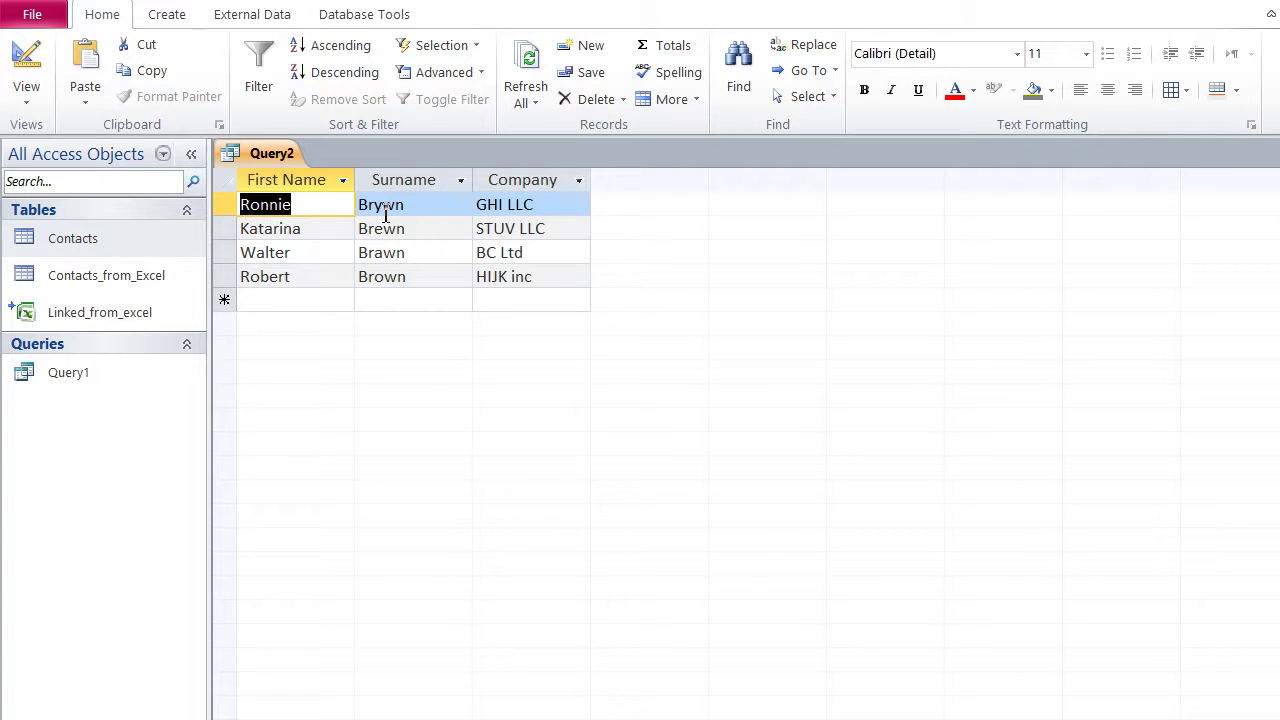
pyautogui.click(26, 60)
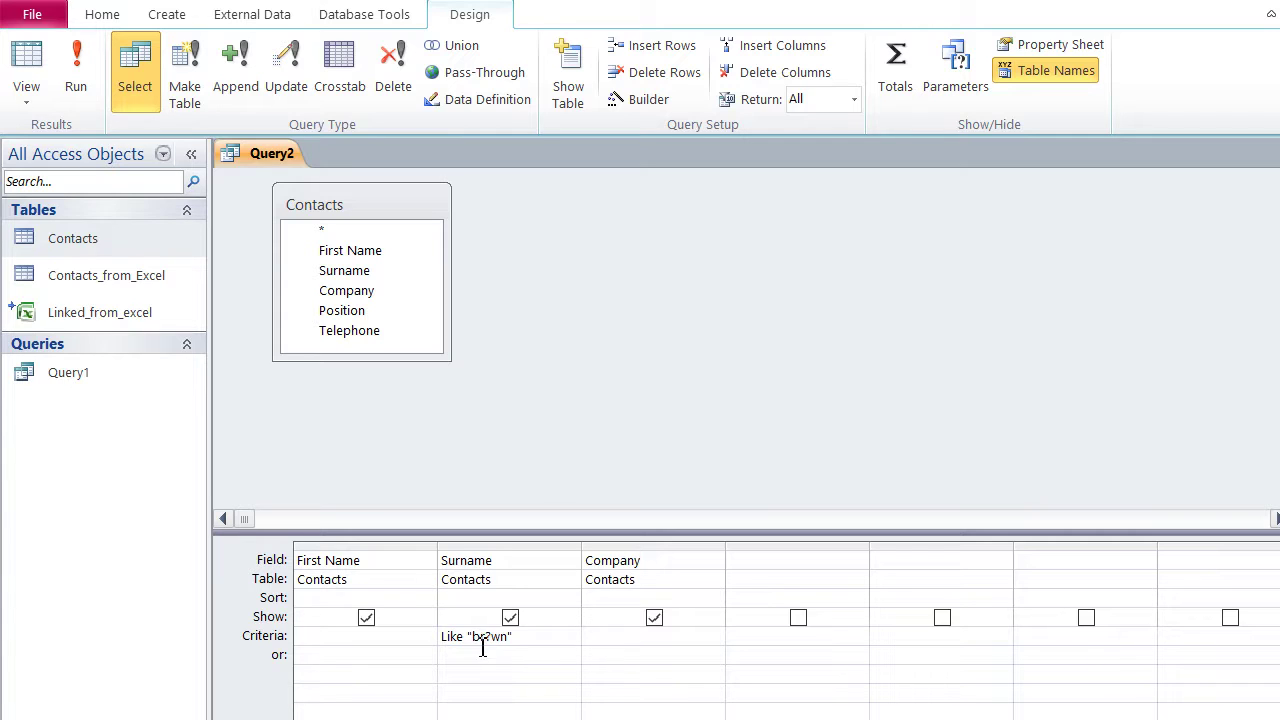
# Change the Surname criterion to Like "br[ao]wn" in the Zoom editor and show the query results.
pyautogui.rightClick(483, 640)
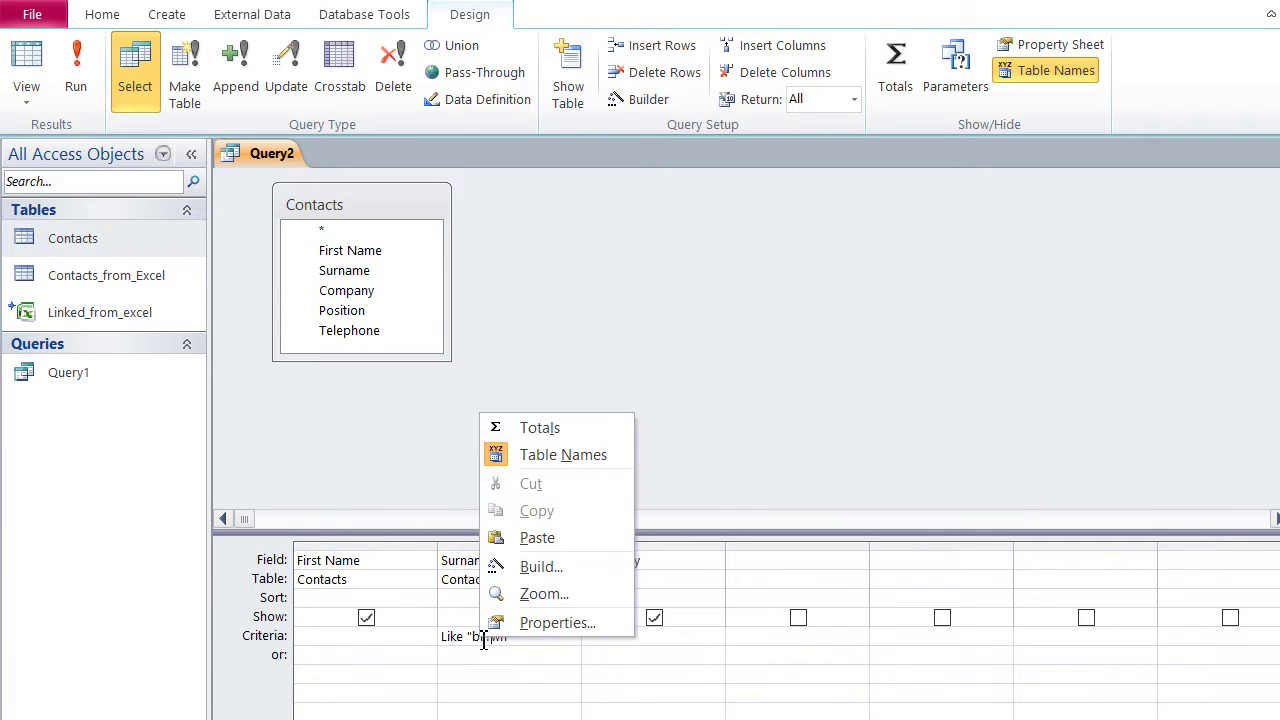
pyautogui.click(542, 596)
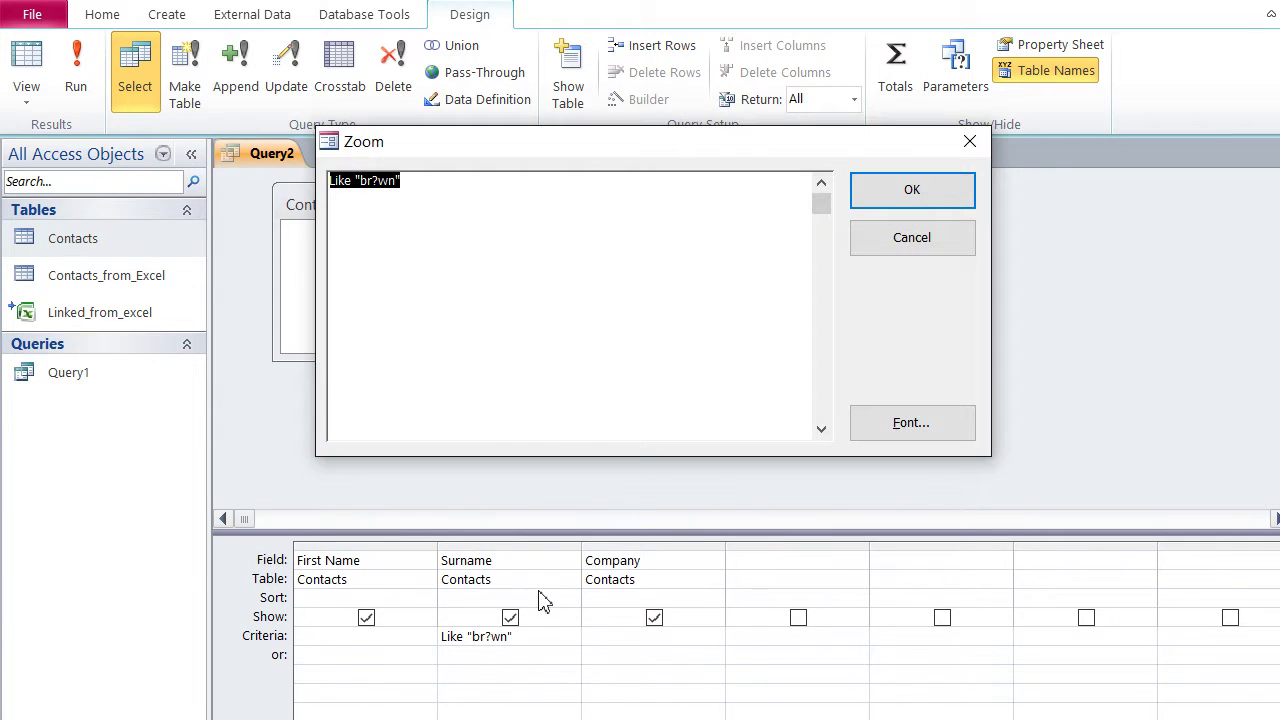
pyautogui.click(414, 186)
pyautogui.click(380, 186)
pyautogui.press('BackSpace')
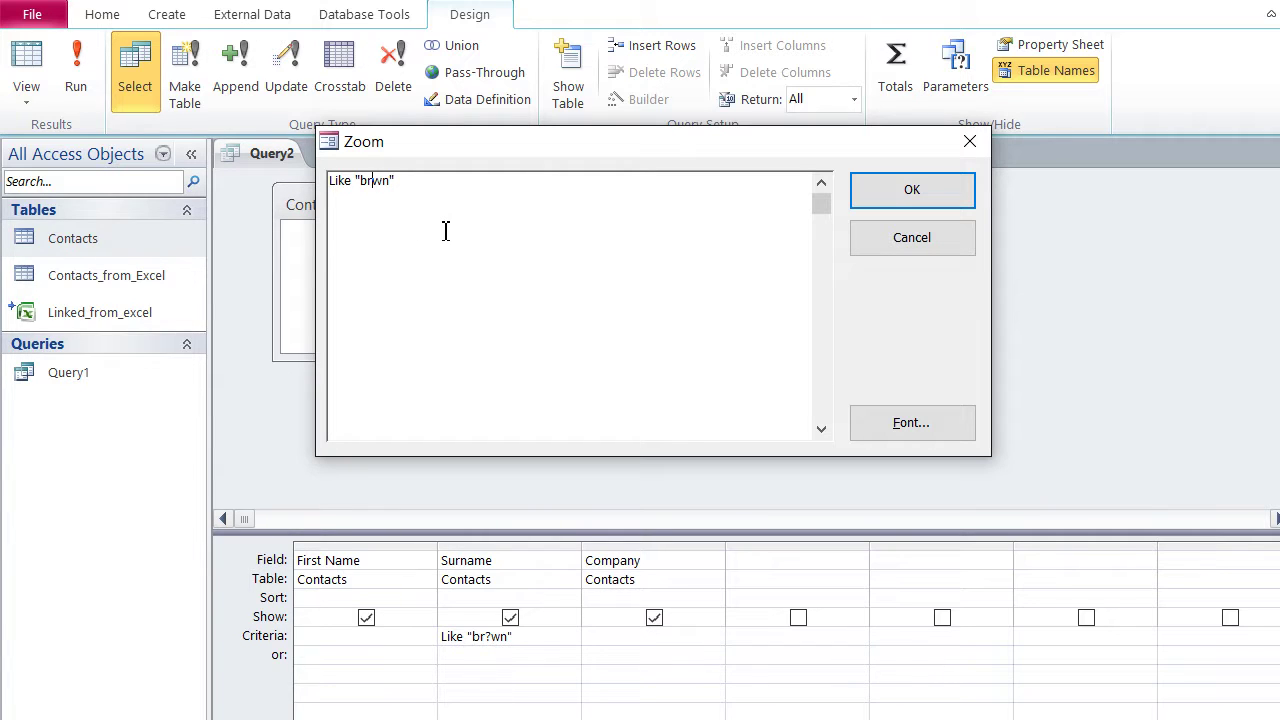
pyautogui.write('[ao]')
pyautogui.click(903, 189)
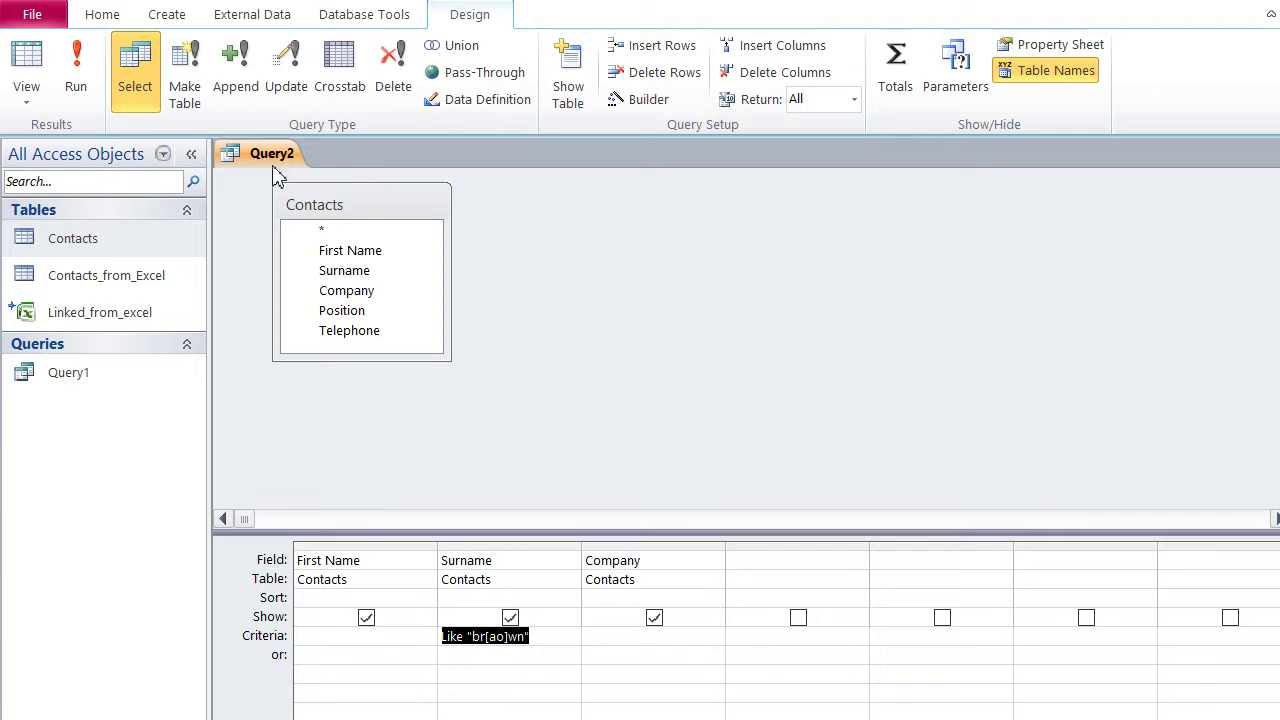
pyautogui.click(28, 72)
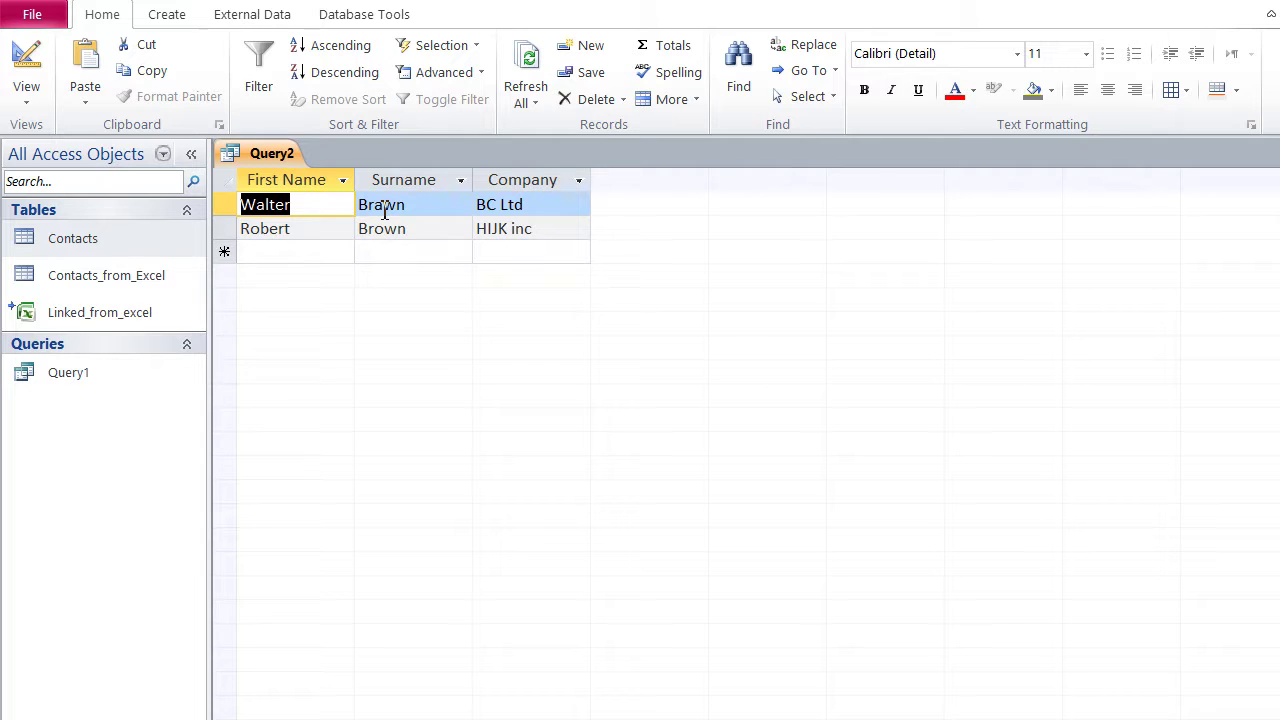
# Edit the Surname criterion in the query design to Like "br[a-e]wn" and show the matching records.
pyautogui.click(44, 66)
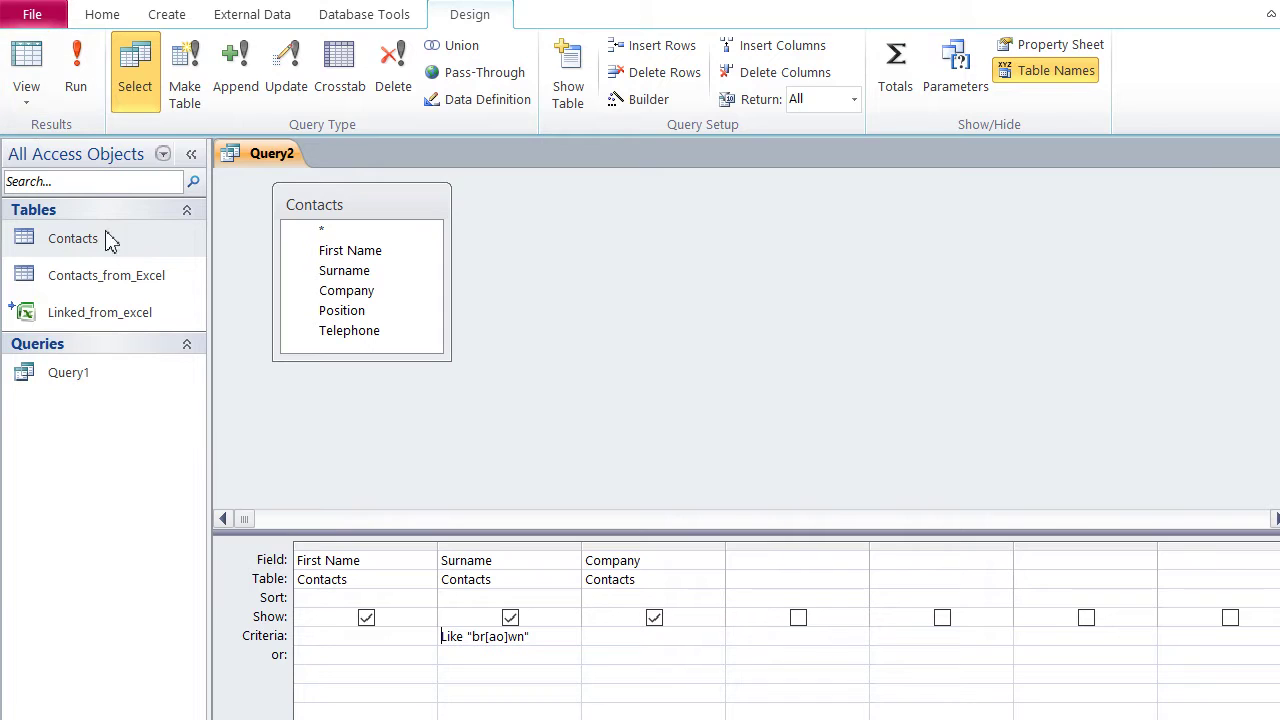
pyautogui.click(500, 637)
pyautogui.rightClick(502, 636)
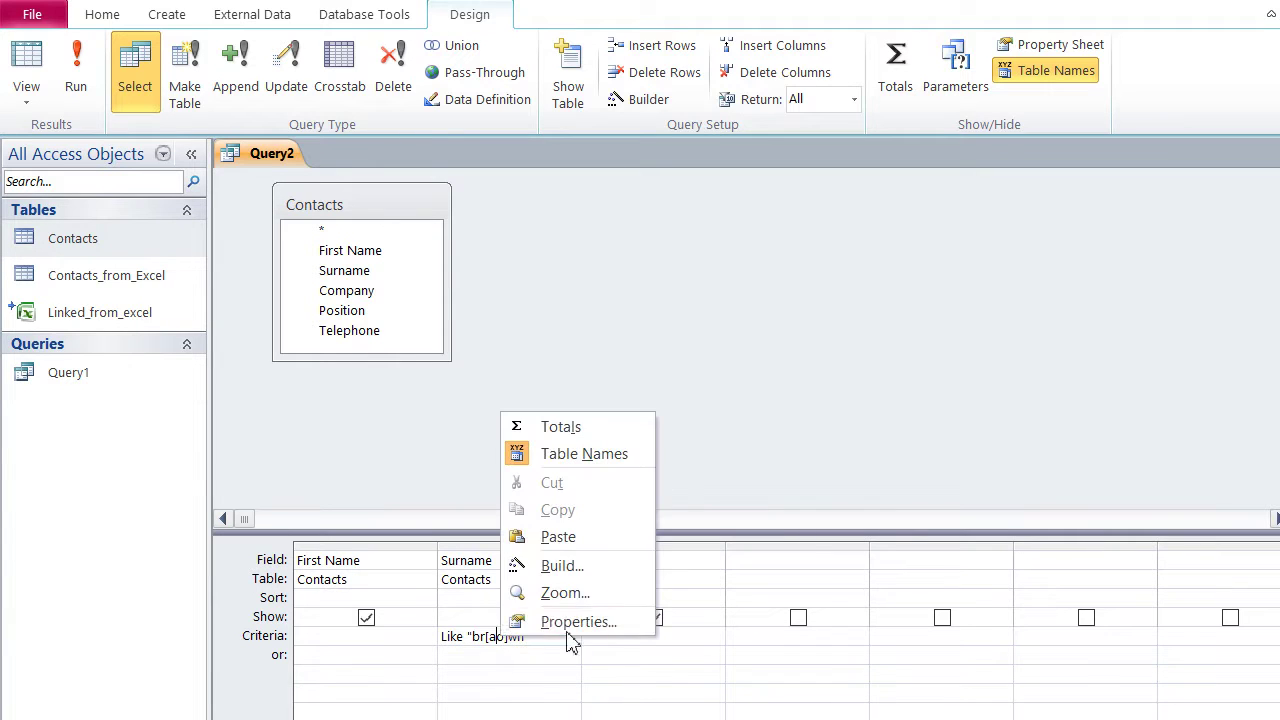
pyautogui.click(600, 593)
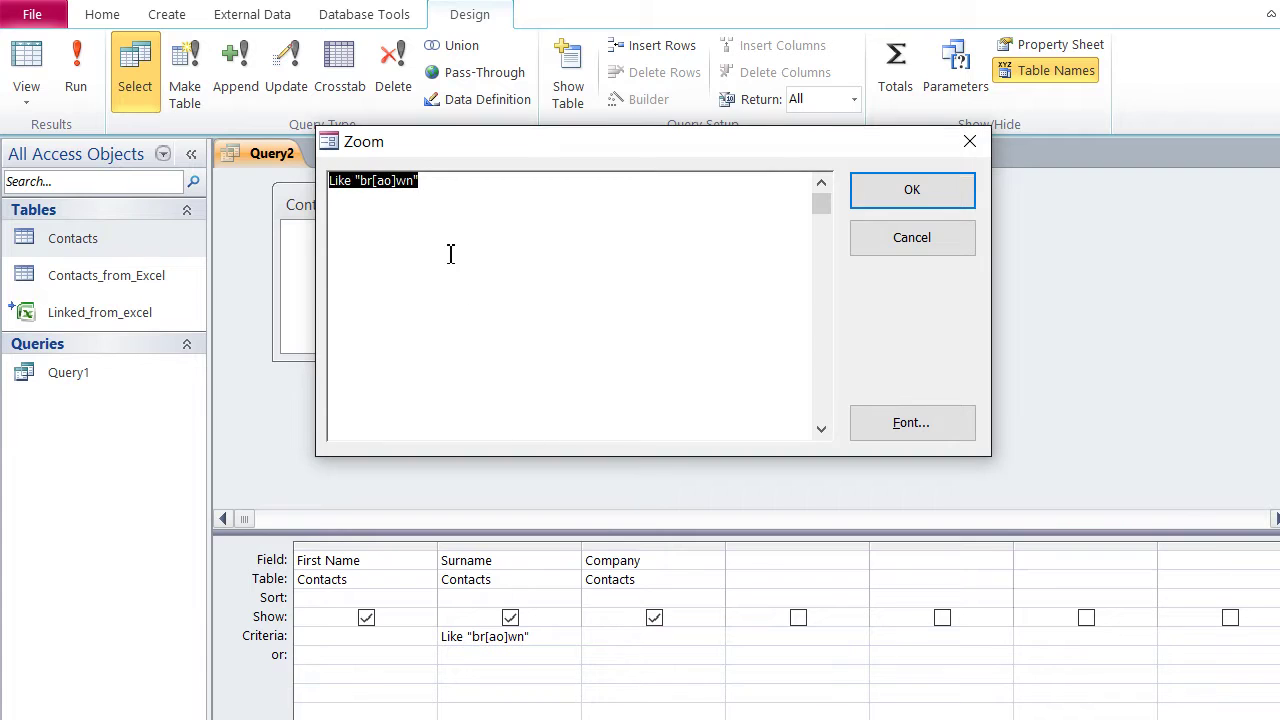
pyautogui.click(385, 188)
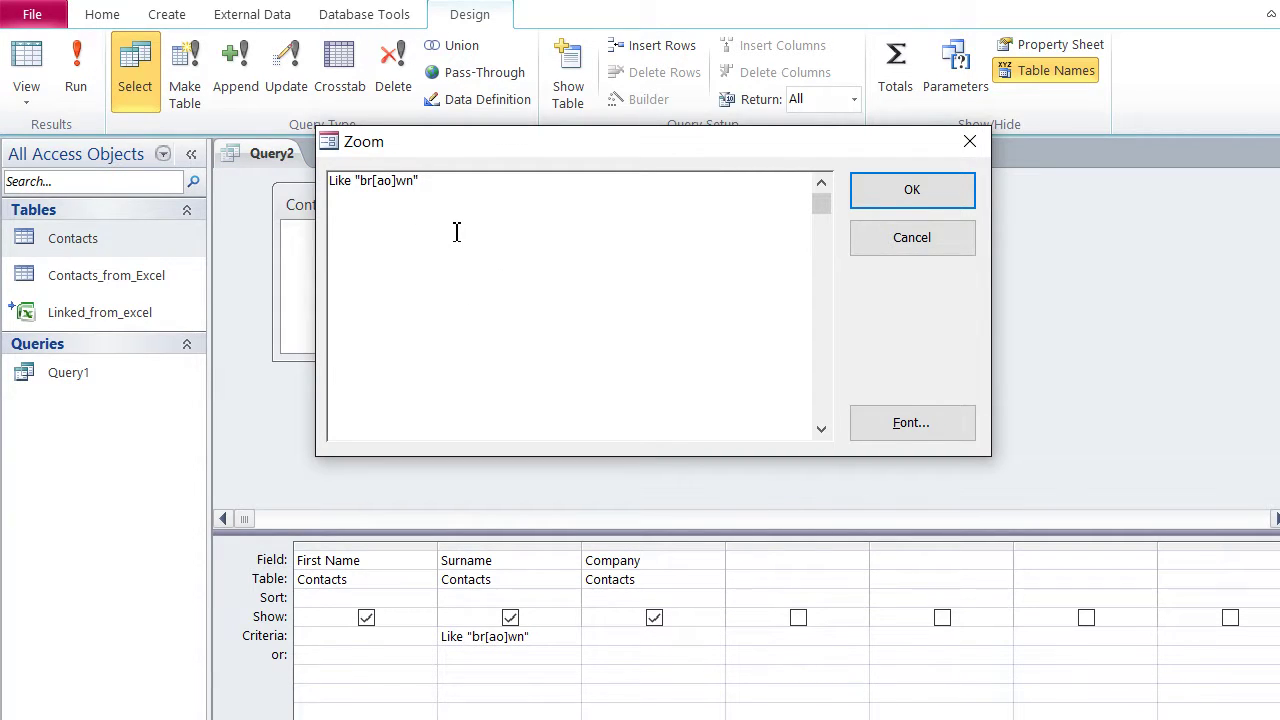
pyautogui.press('Delete')
pyautogui.write('-e')
pyautogui.click(869, 200)
pyautogui.click(24, 75)
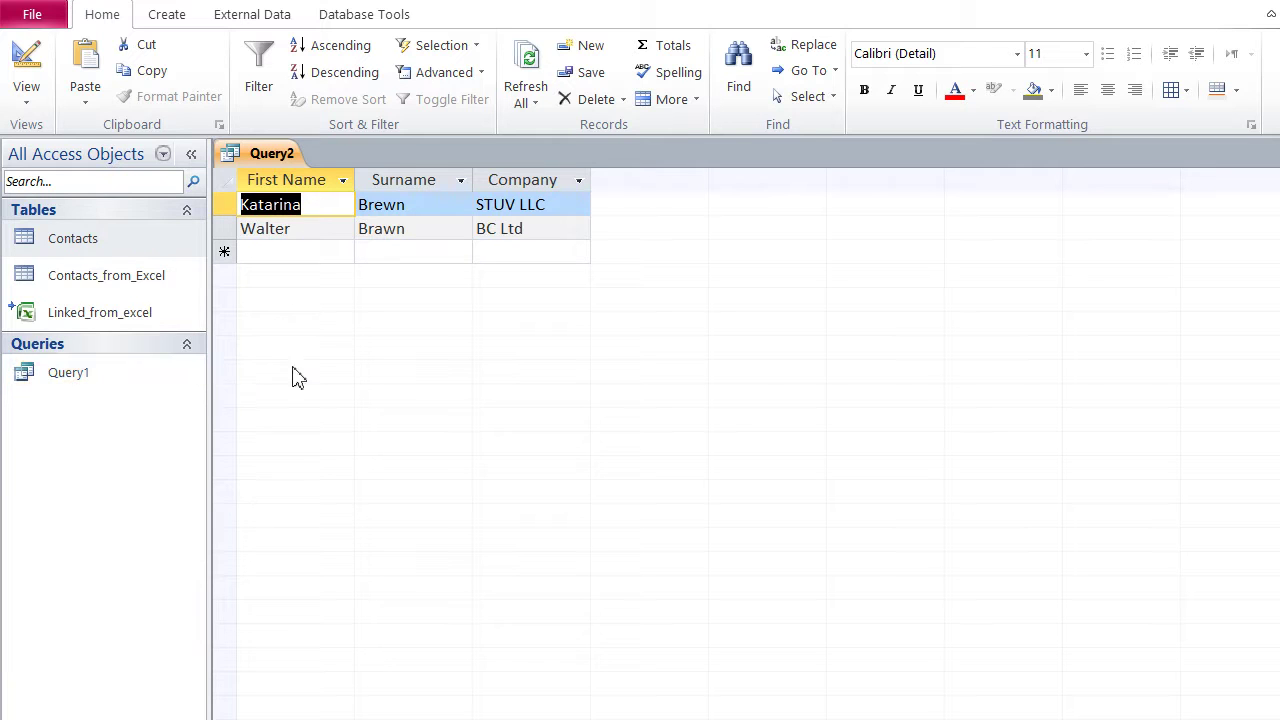
# Negate the letter range in the Surname criterion, making it Like "br[!a-e]wn", and show the query results.
pyautogui.click(34, 72)
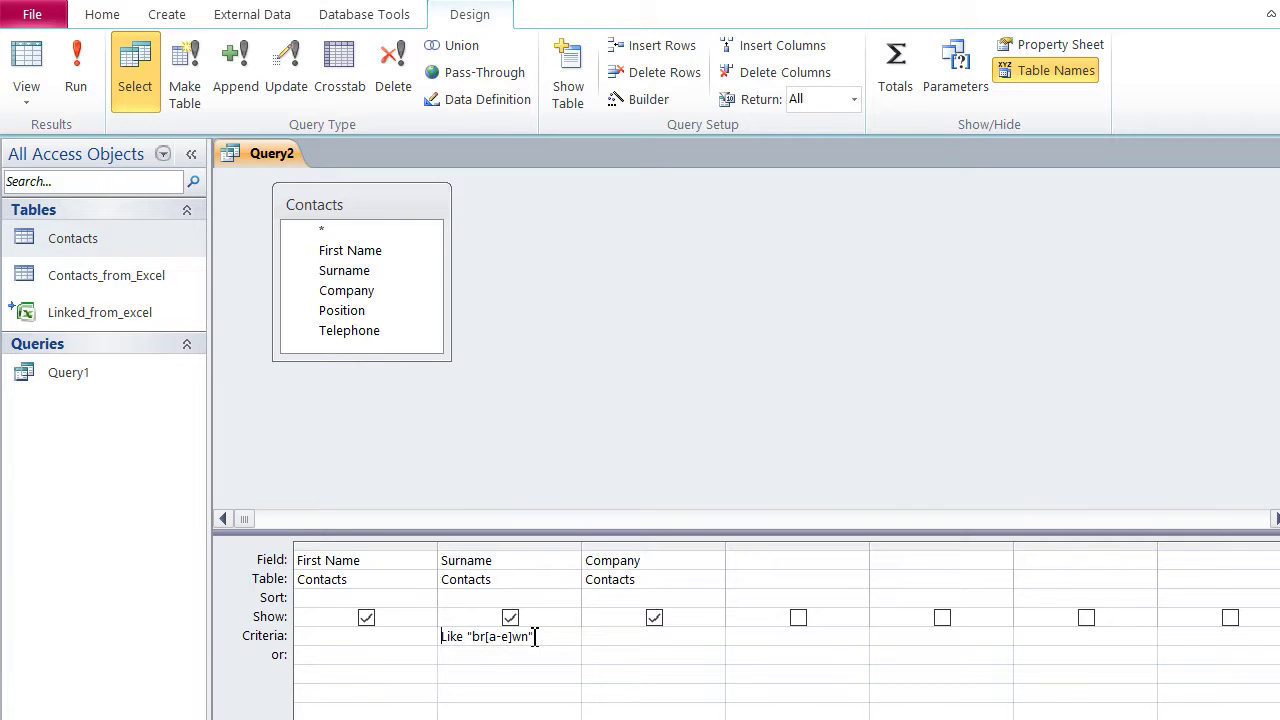
pyautogui.hotkey('shift', 'F2')
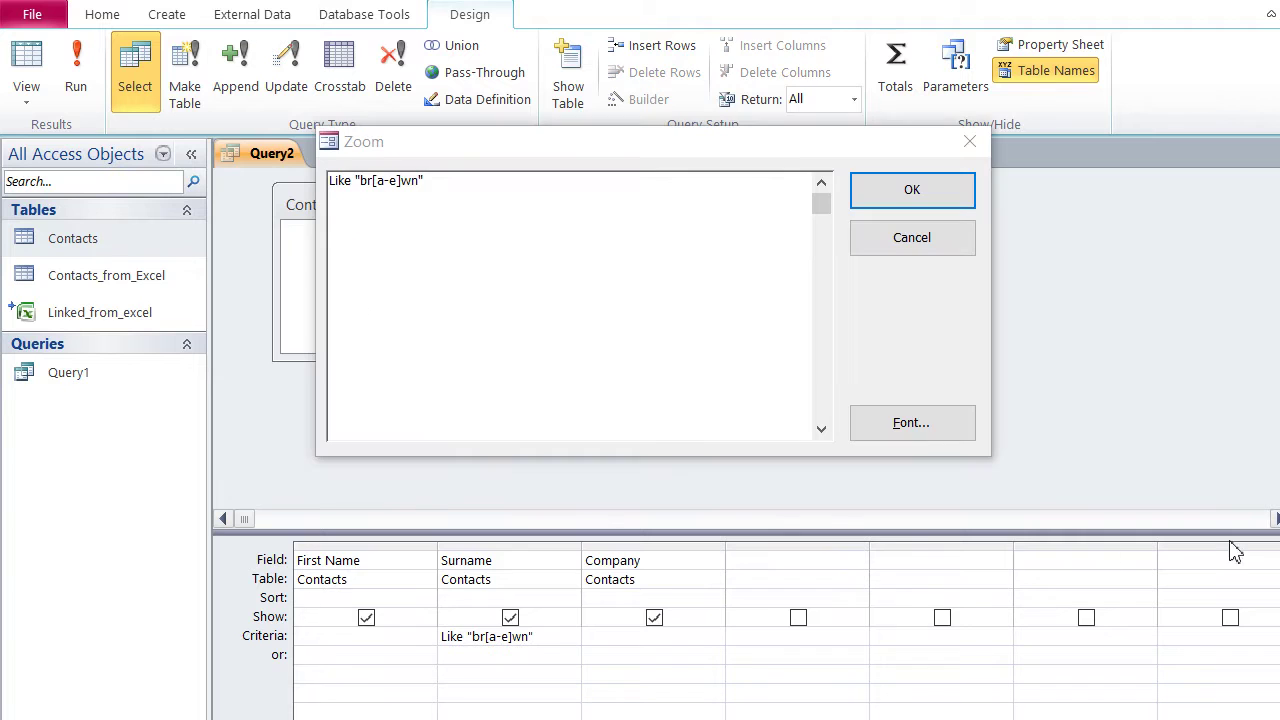
pyautogui.click(381, 179)
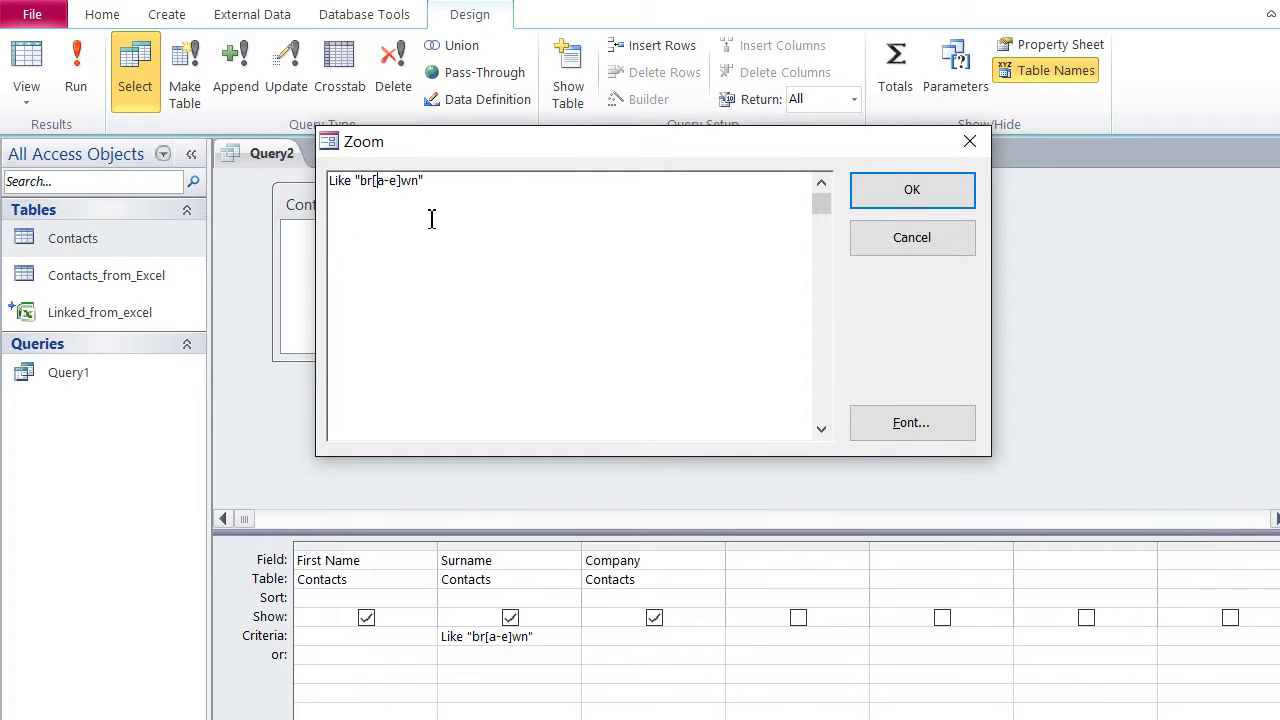
pyautogui.write('!')
pyautogui.click(865, 210)
pyautogui.click(28, 92)
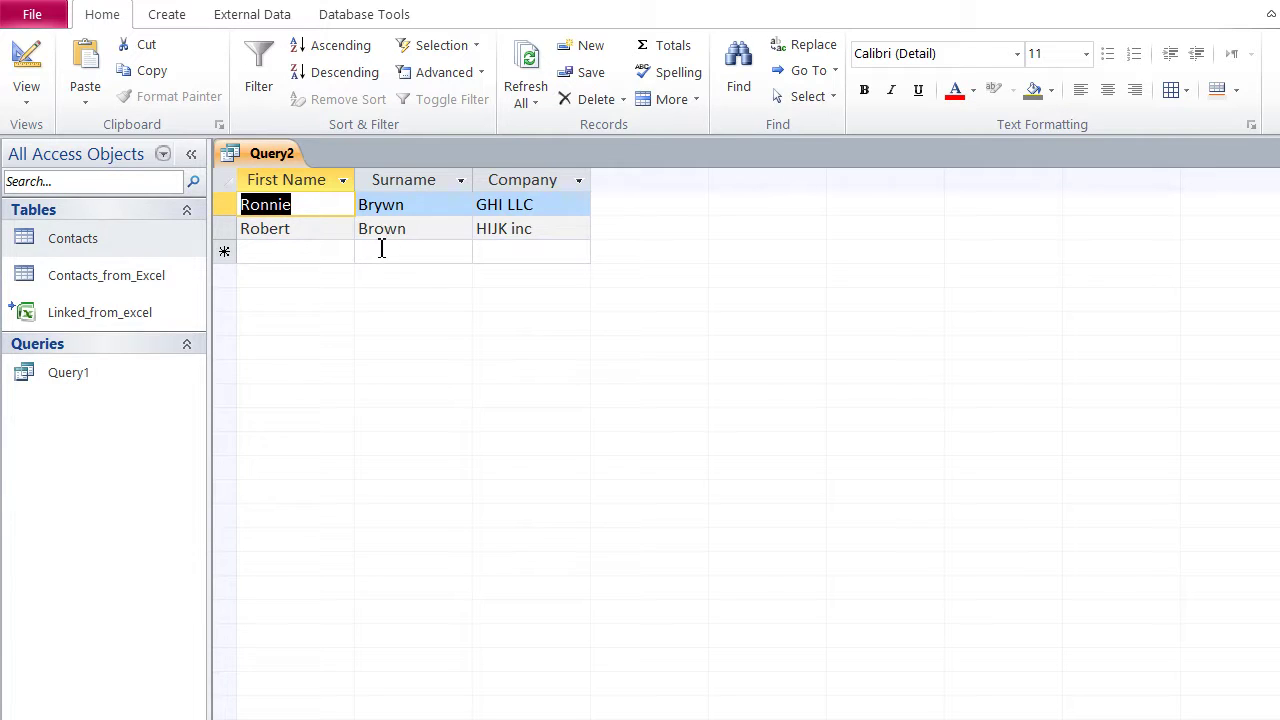
# Replace the excluded range in the Surname criterion so it reads Like "br[!oa]wn" and show the results.
pyautogui.click(27, 66)
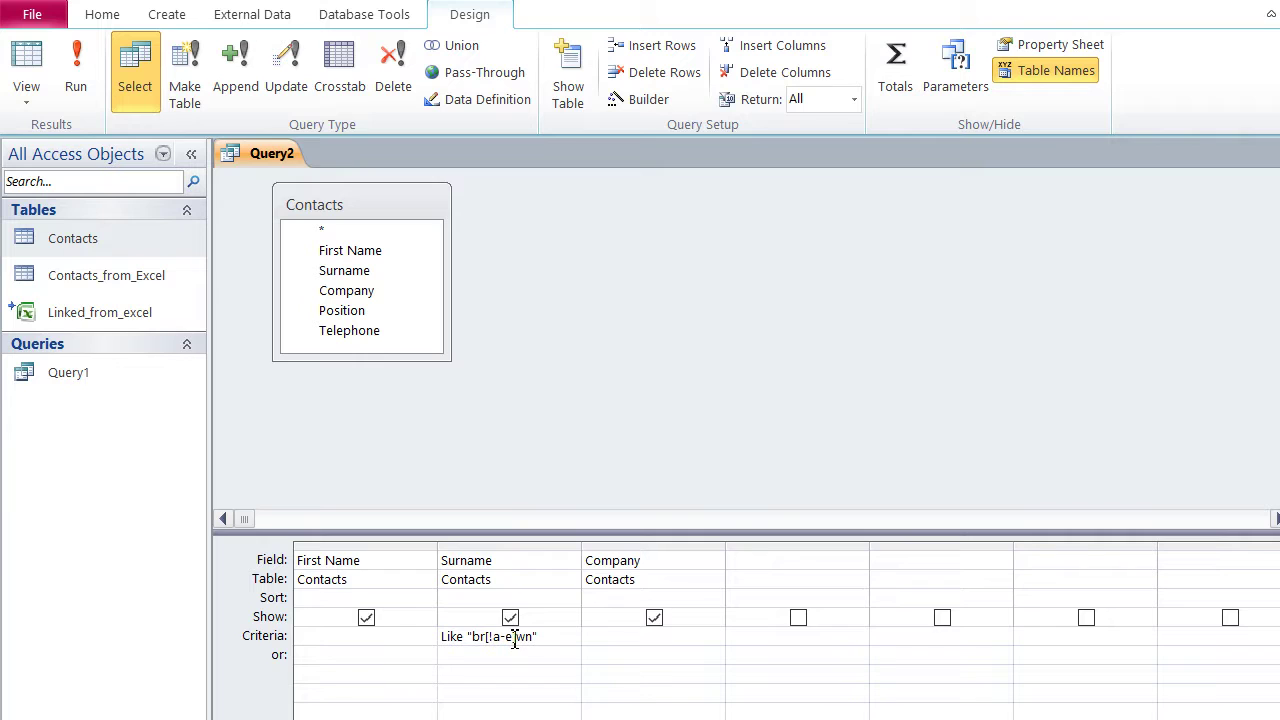
pyautogui.moveTo(514, 640); pyautogui.dragTo(496, 643)
pyautogui.click(474, 642)
pyautogui.rightClick(473, 642)
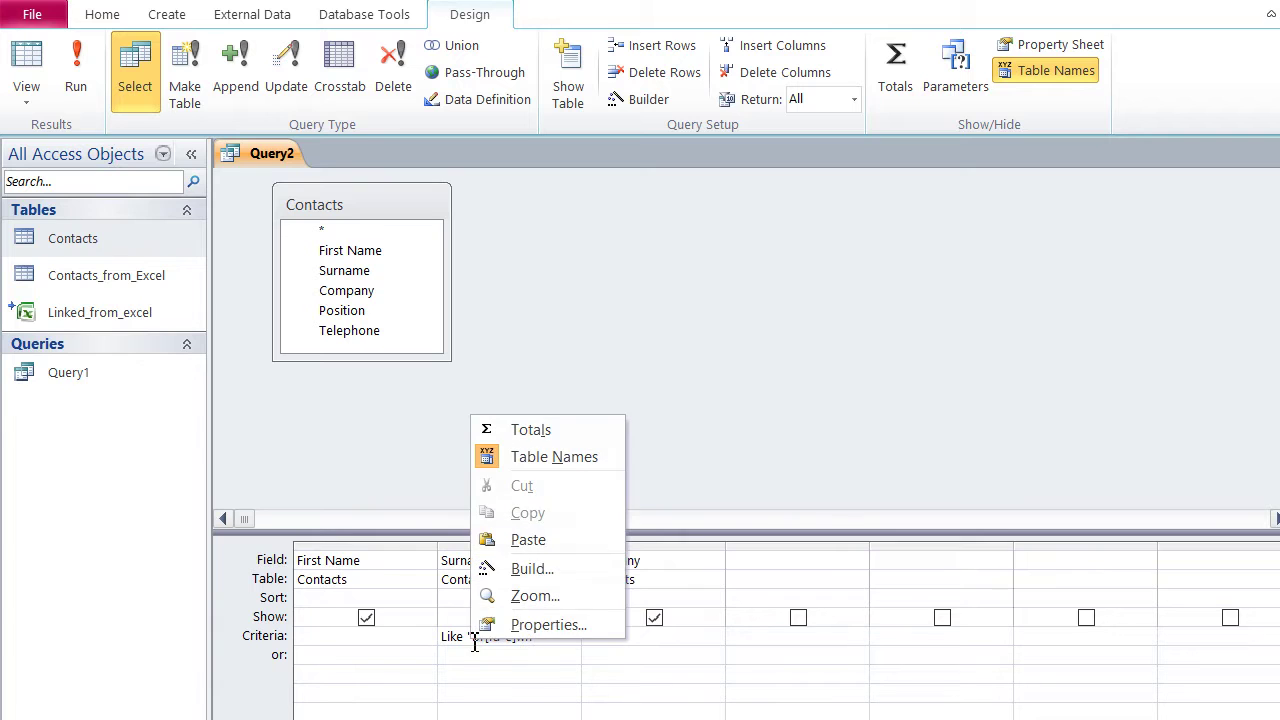
pyautogui.click(543, 595)
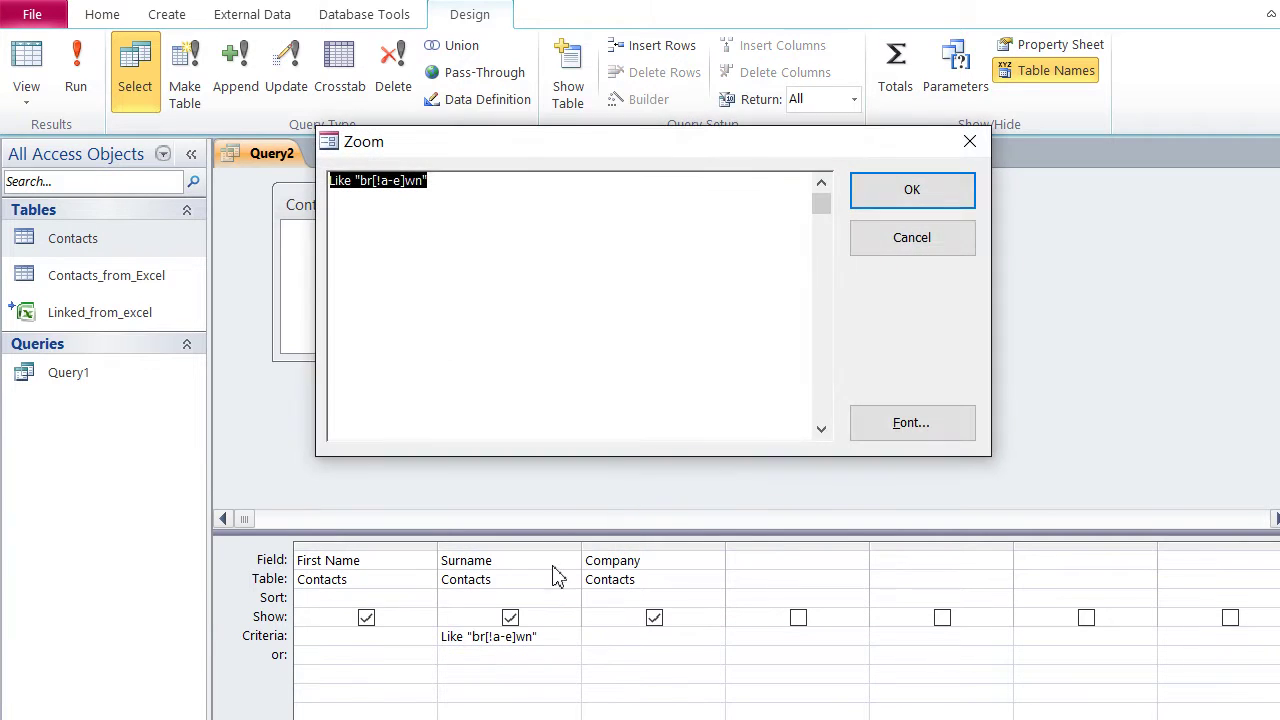
pyautogui.click(400, 190)
pyautogui.press('BackSpace')
pyautogui.press('BackSpace')
pyautogui.press('BackSpace')
pyautogui.write('oa')
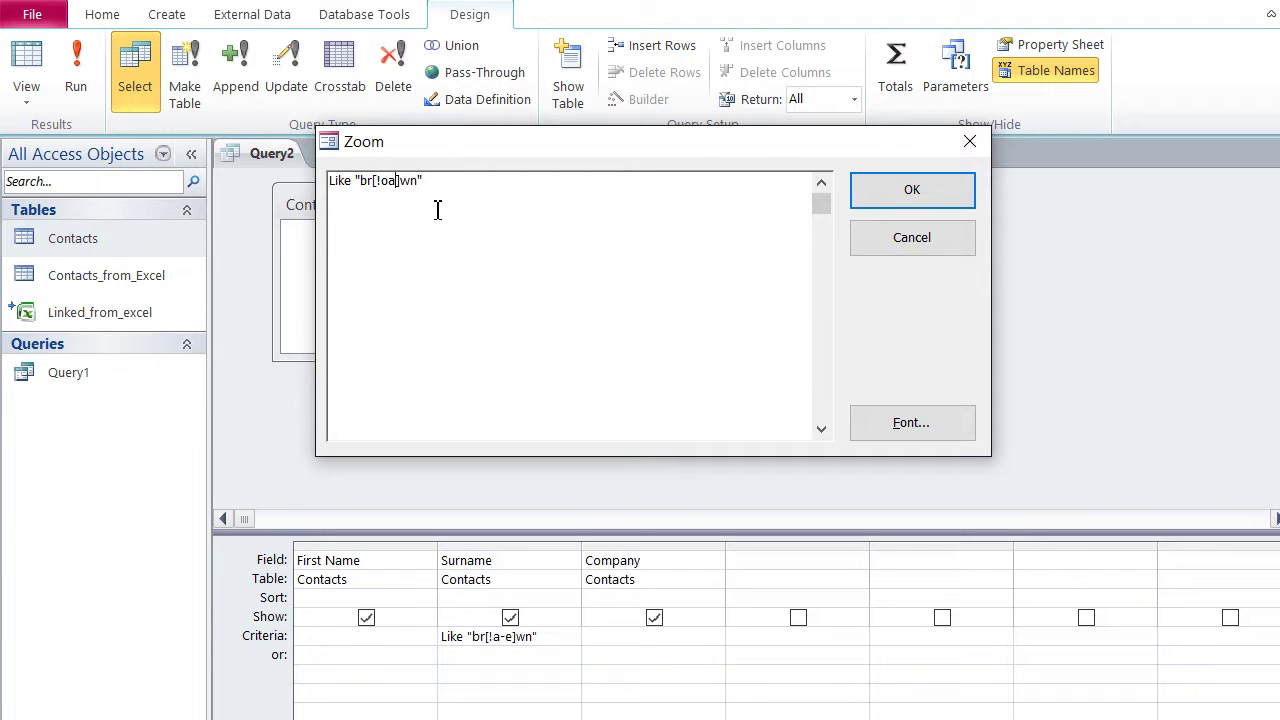
pyautogui.click(386, 183)
pyautogui.click(889, 207)
pyautogui.click(27, 72)
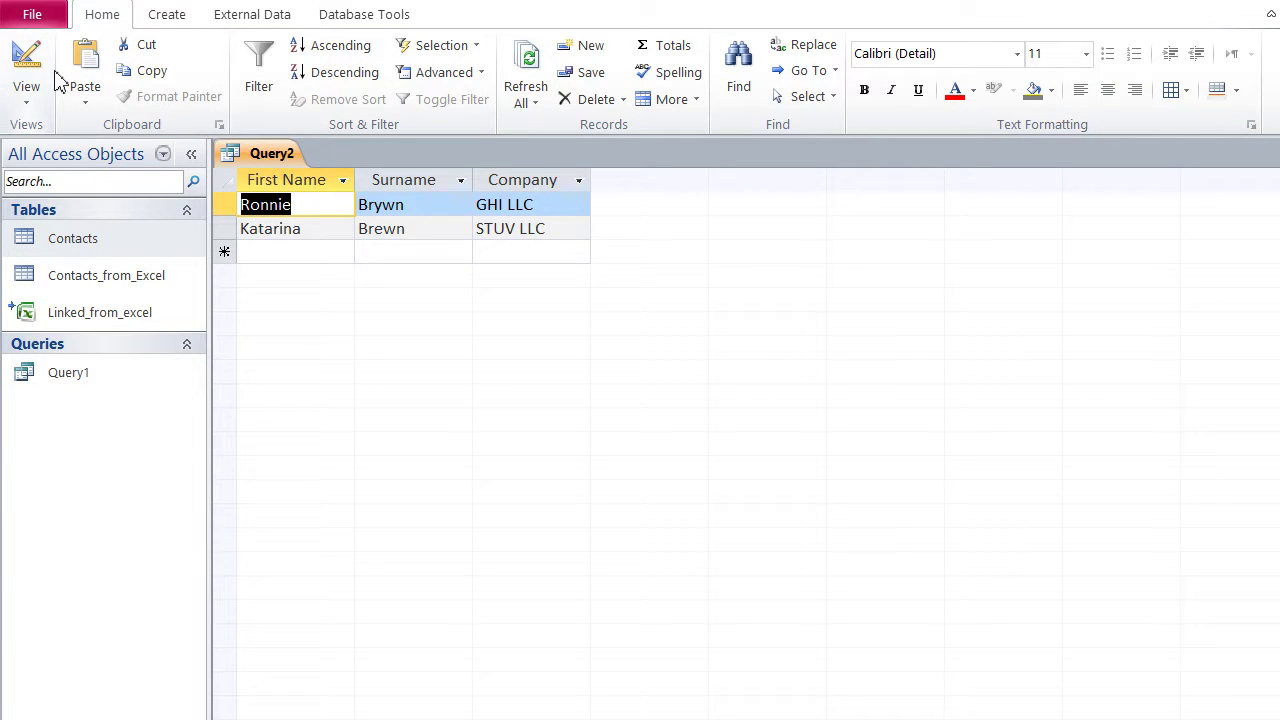
# Clear the Surname criterion in the query design and show the unfiltered records.
pyautogui.click(30, 78)
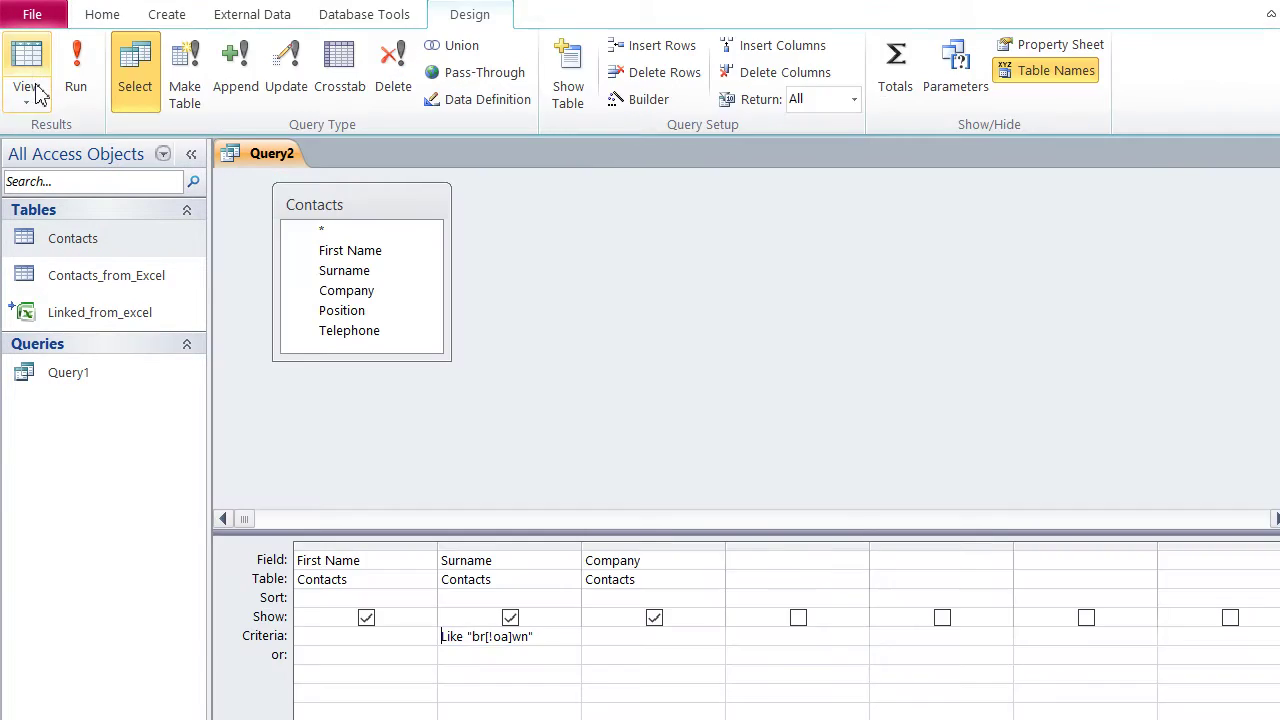
pyautogui.moveTo(543, 636); pyautogui.dragTo(443, 638)
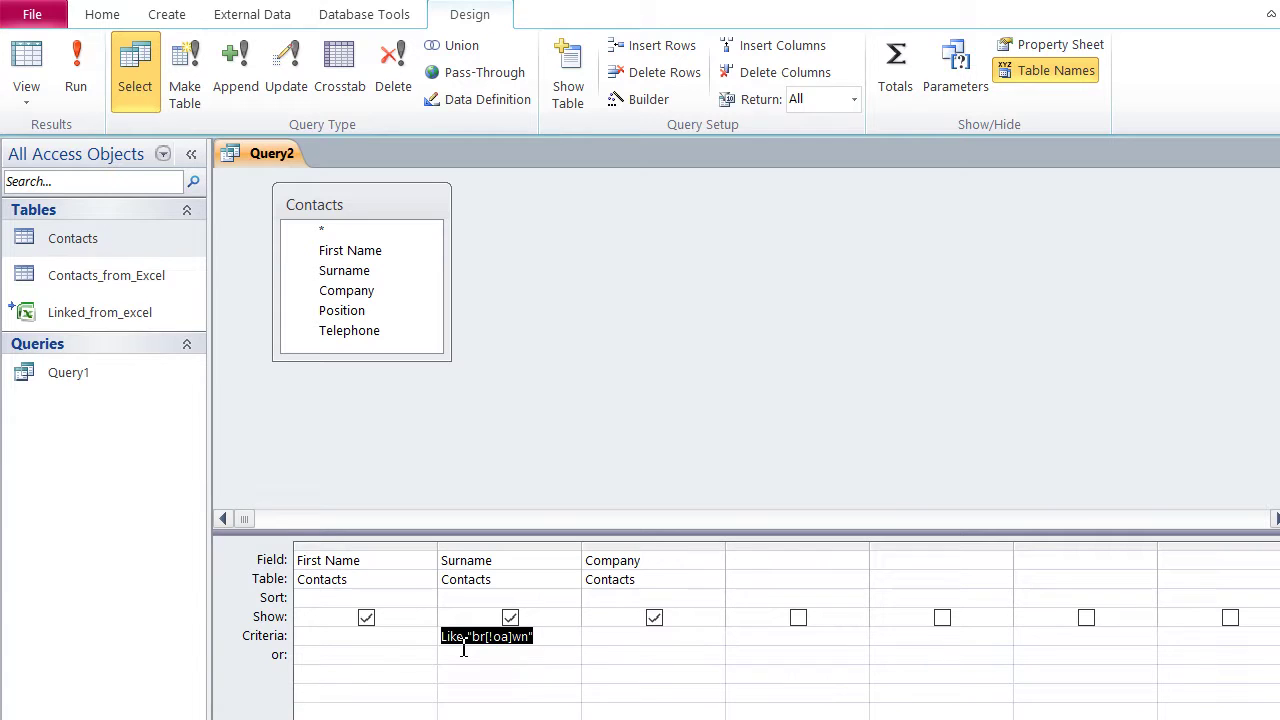
pyautogui.press('Delete')
pyautogui.click(28, 76)
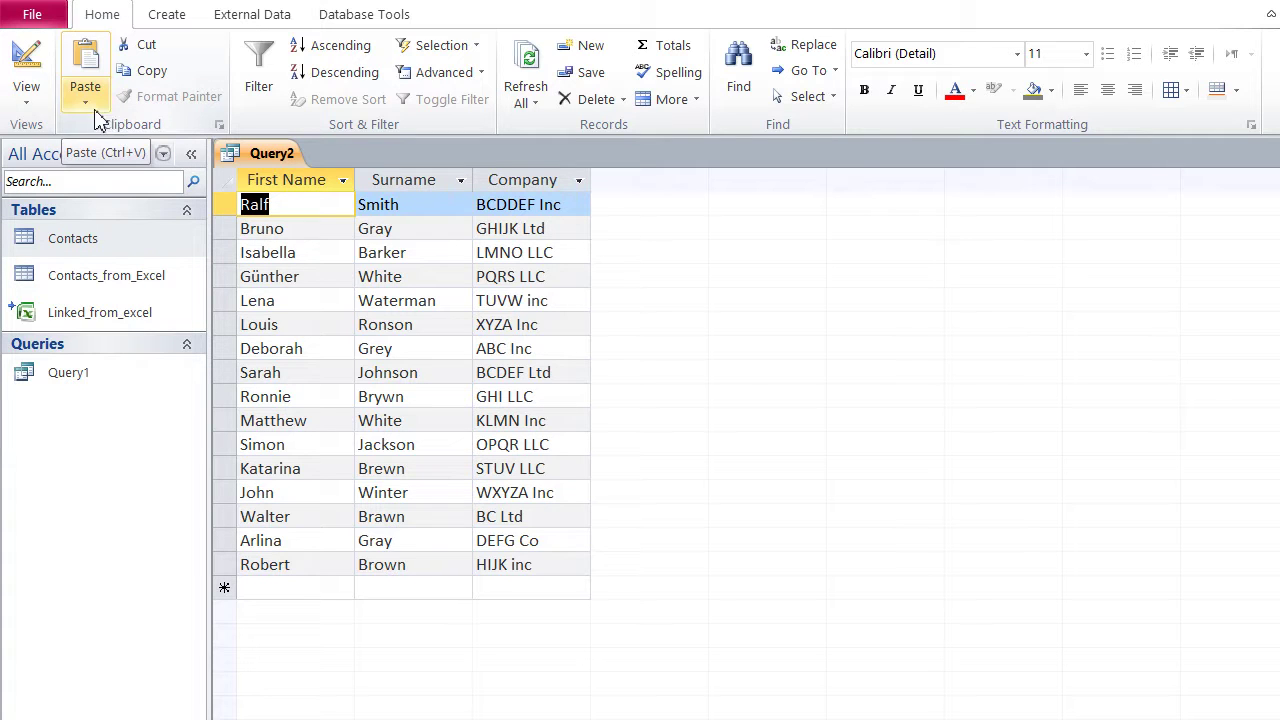
# Enter w* as the Surname criterion in the query design and show the matching records.
pyautogui.click(27, 72)
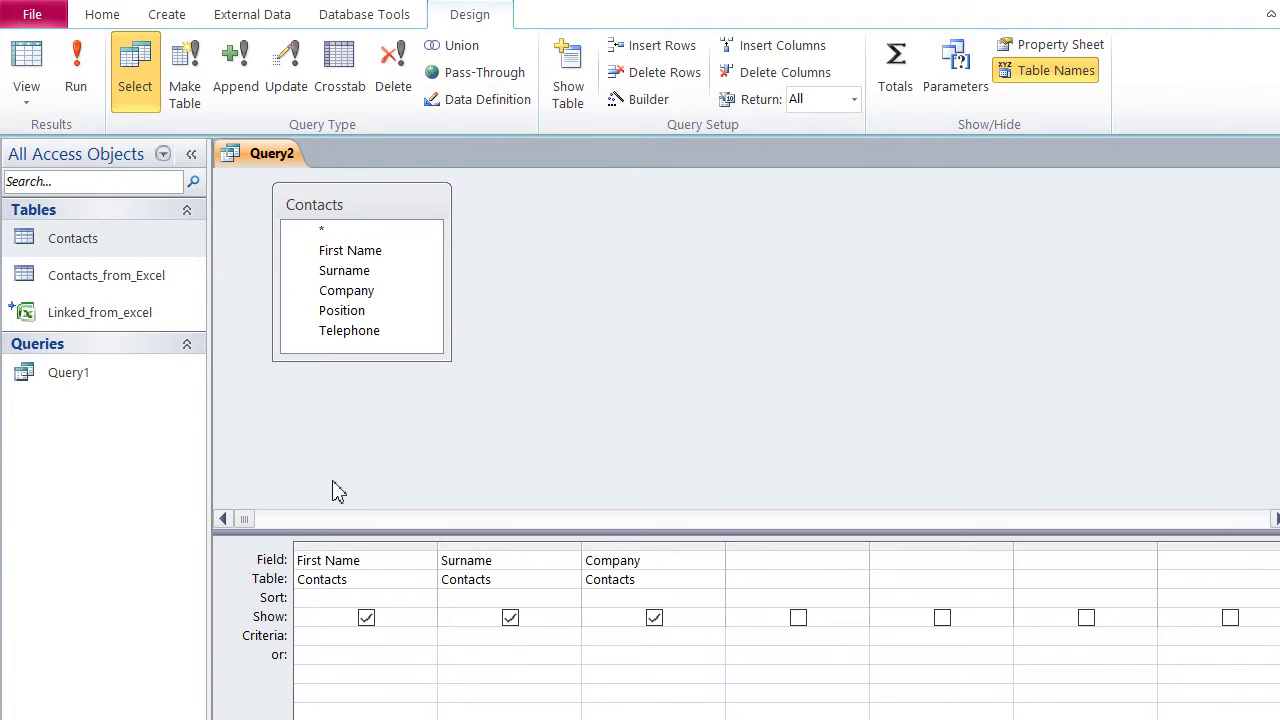
pyautogui.write('w+')
pyautogui.press('BackSpace')
pyautogui.write('*')
pyautogui.click(28, 75)
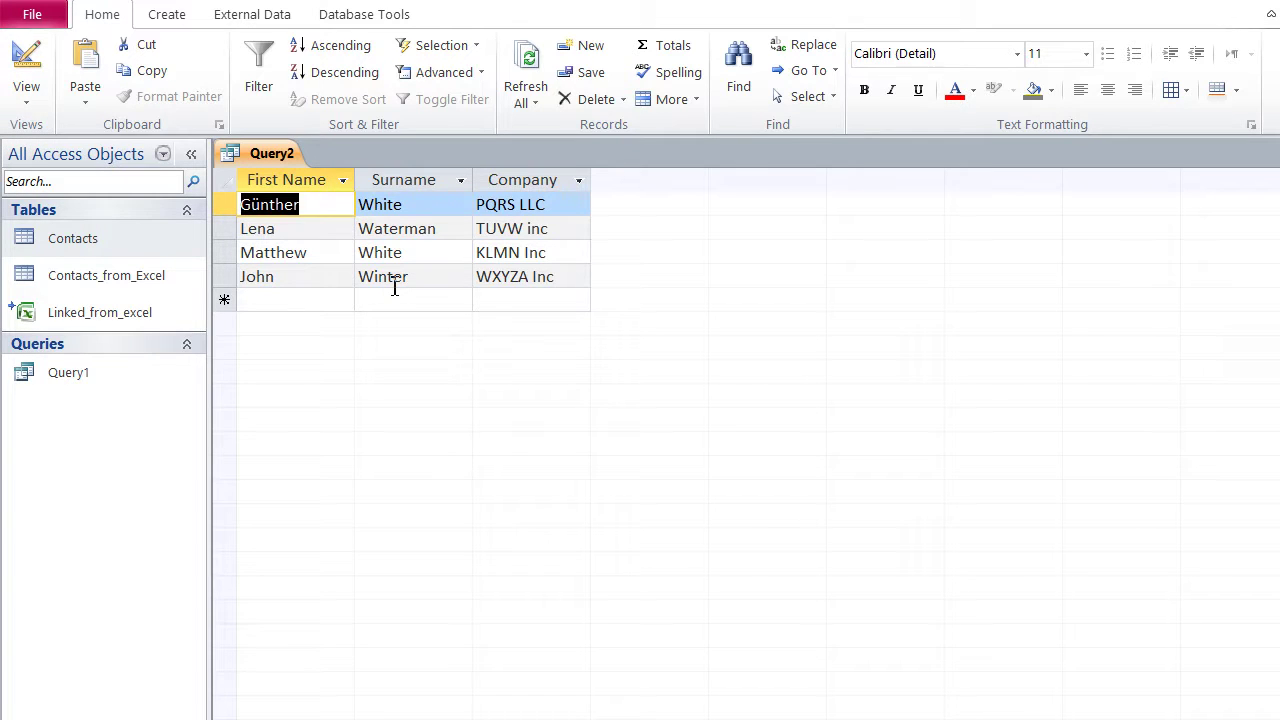
# Change the Surname criterion to Like "[!w]*", check it in the Zoom editor and show the query results.
pyautogui.click(25, 60)
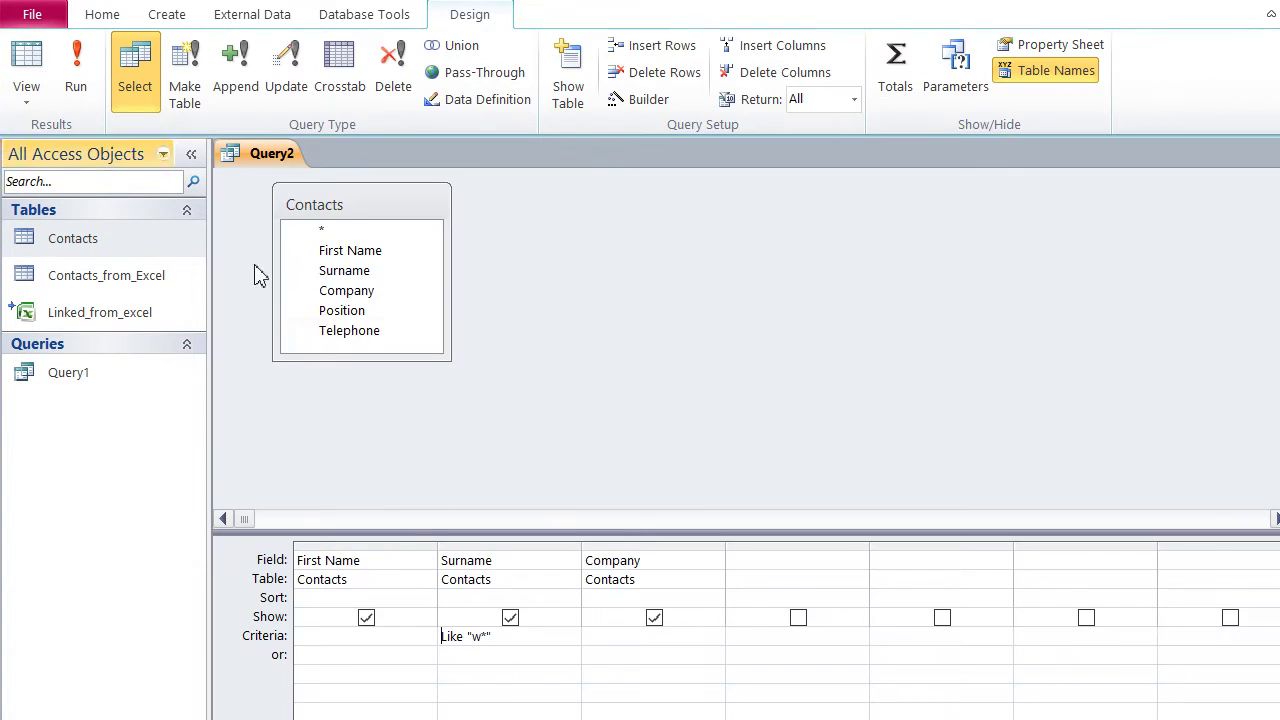
pyautogui.click(477, 639)
pyautogui.write('W')
pyautogui.write('[')
pyautogui.write('!')
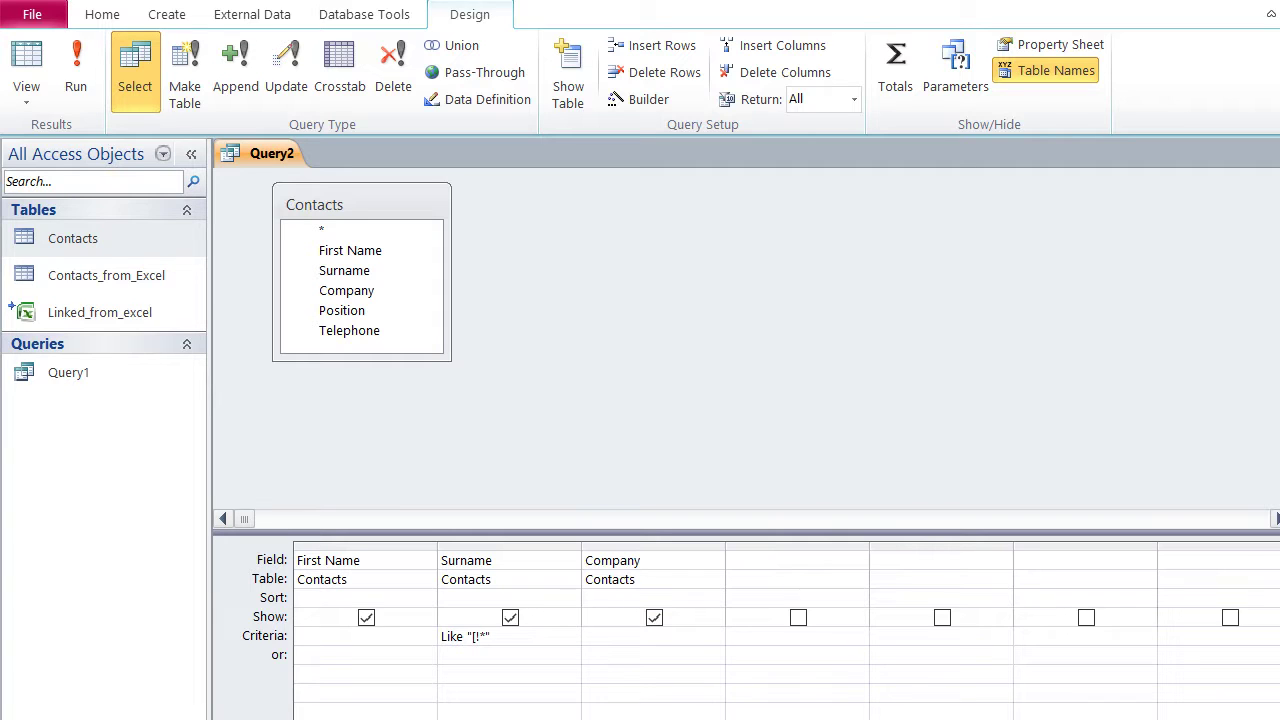
pyautogui.write('w')
pyautogui.write(']')
pyautogui.rightClick(485, 636)
pyautogui.click(545, 591)
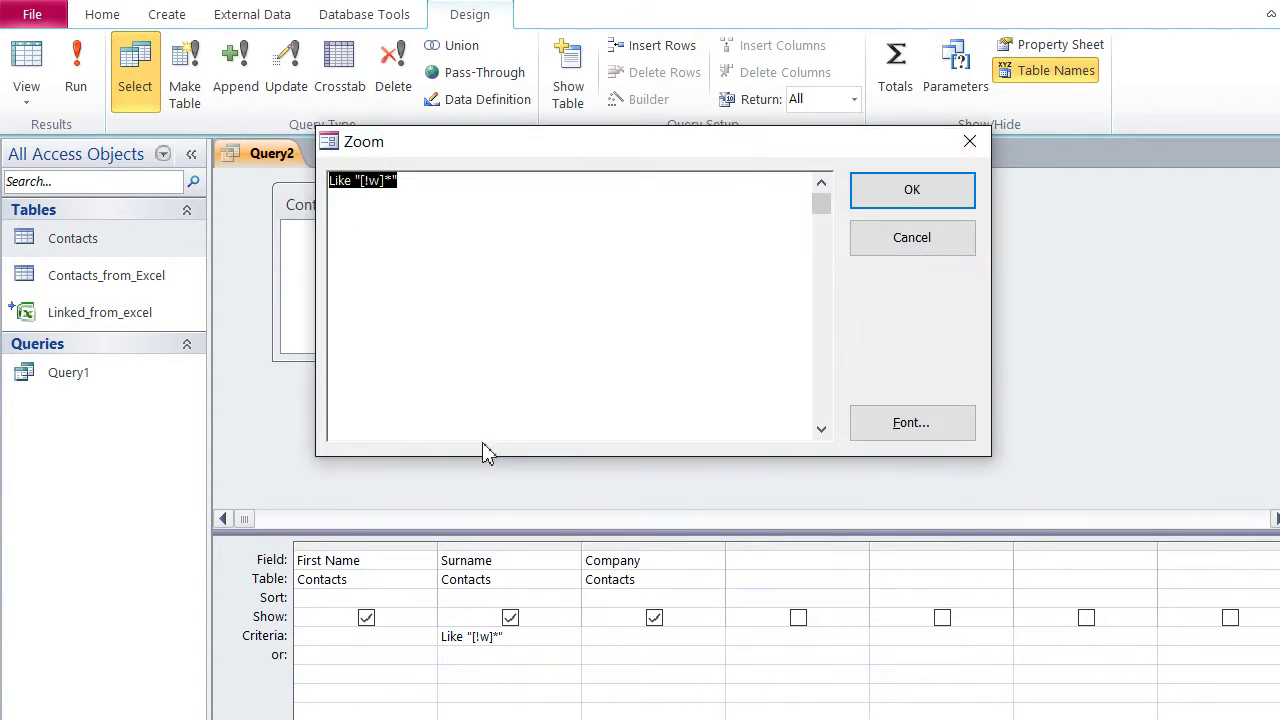
pyautogui.click(461, 300)
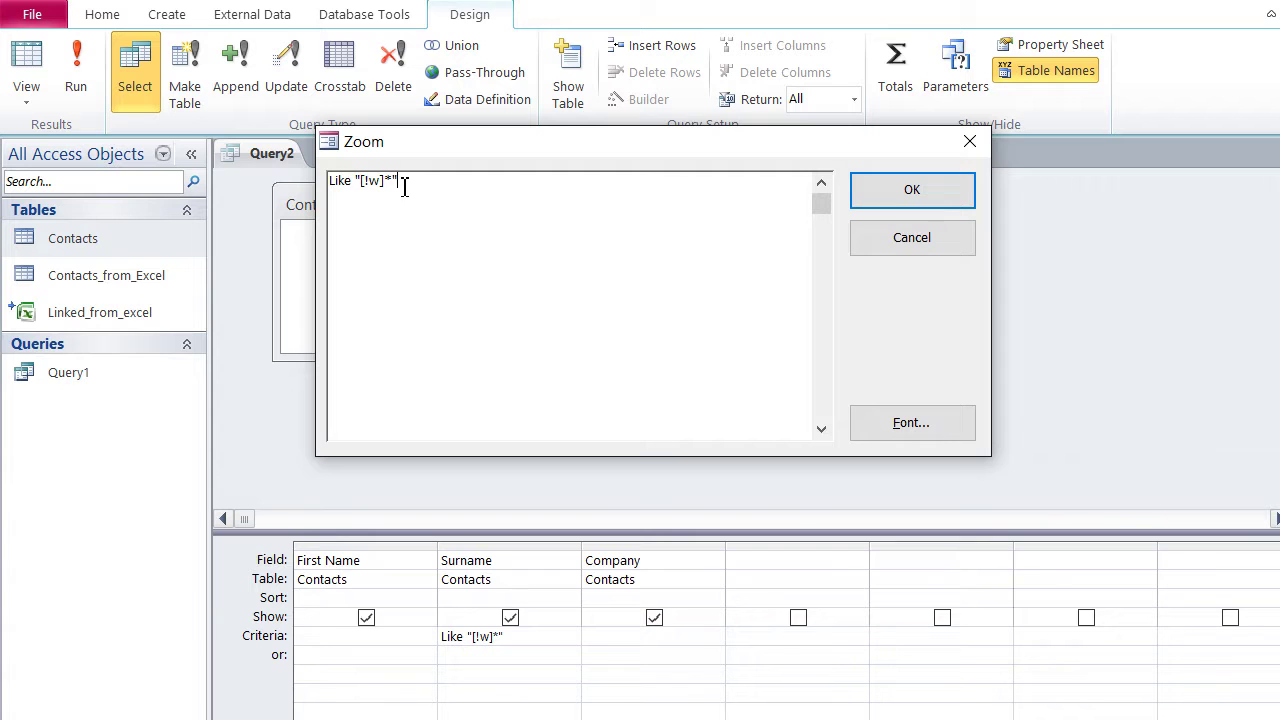
pyautogui.click(903, 207)
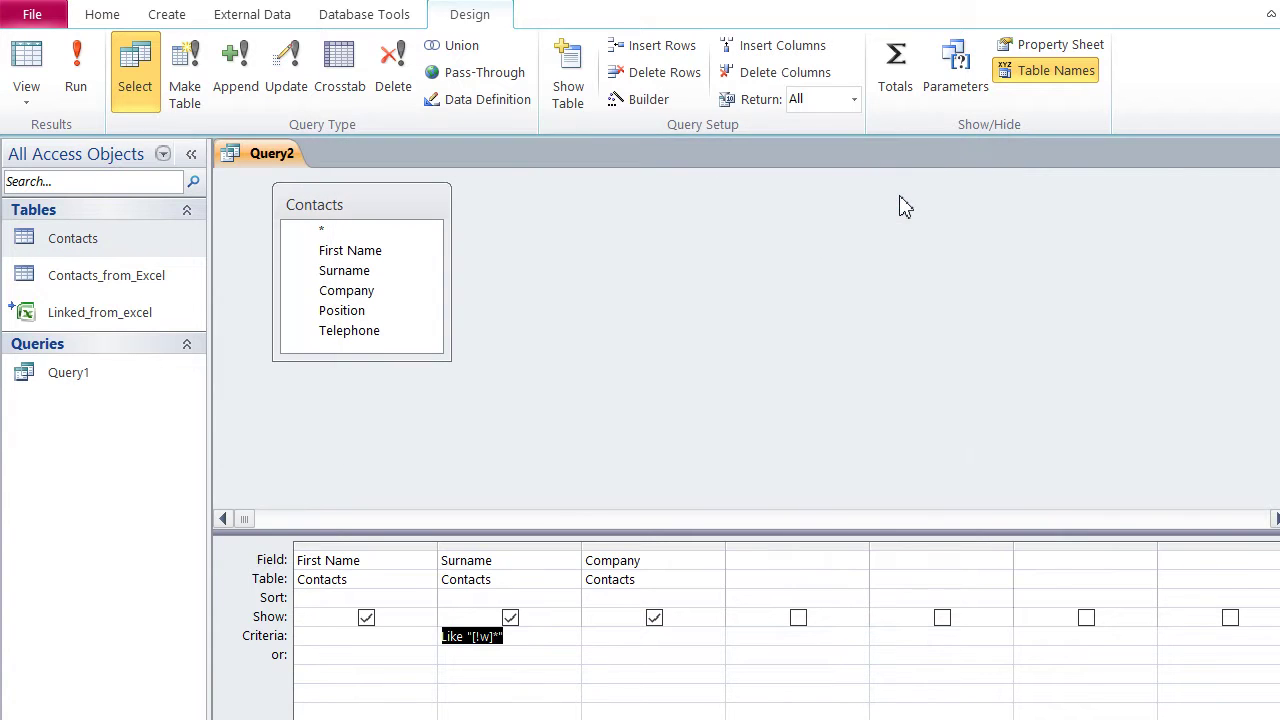
pyautogui.click(26, 76)
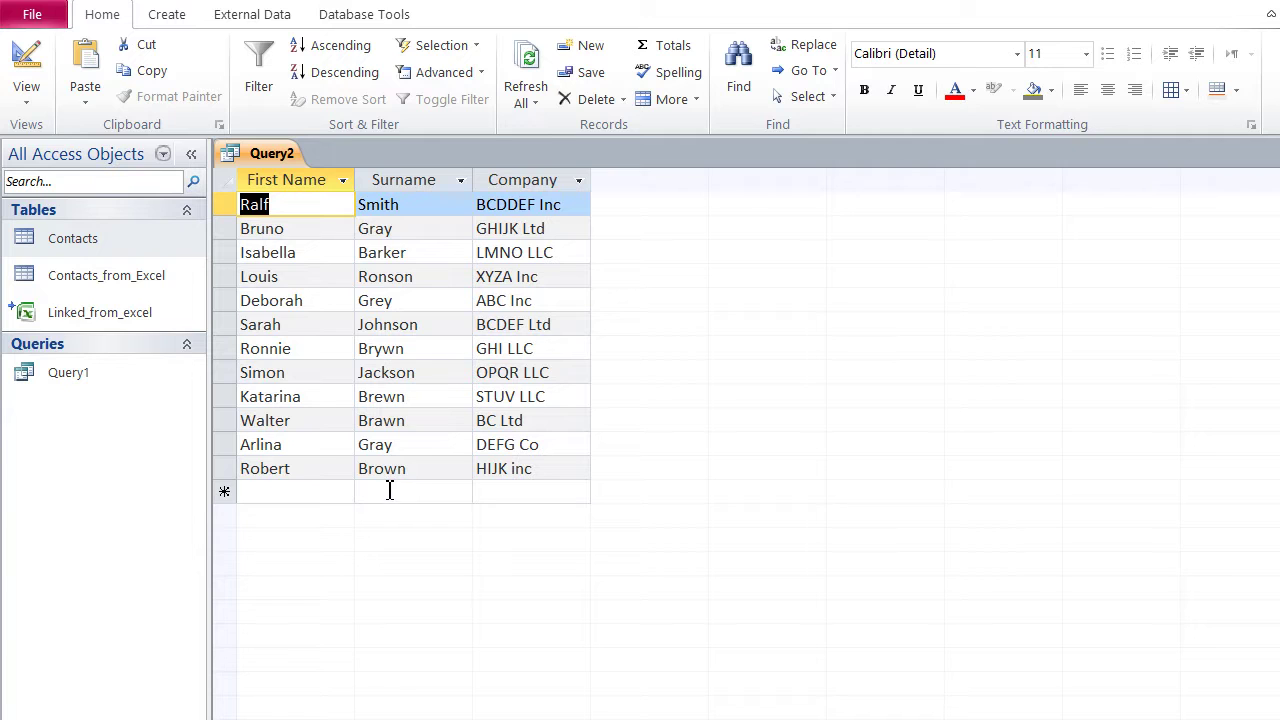
# Remove the square brackets from the Surname criterion, leaving Like "!w*", and show the query results.
pyautogui.click(28, 76)
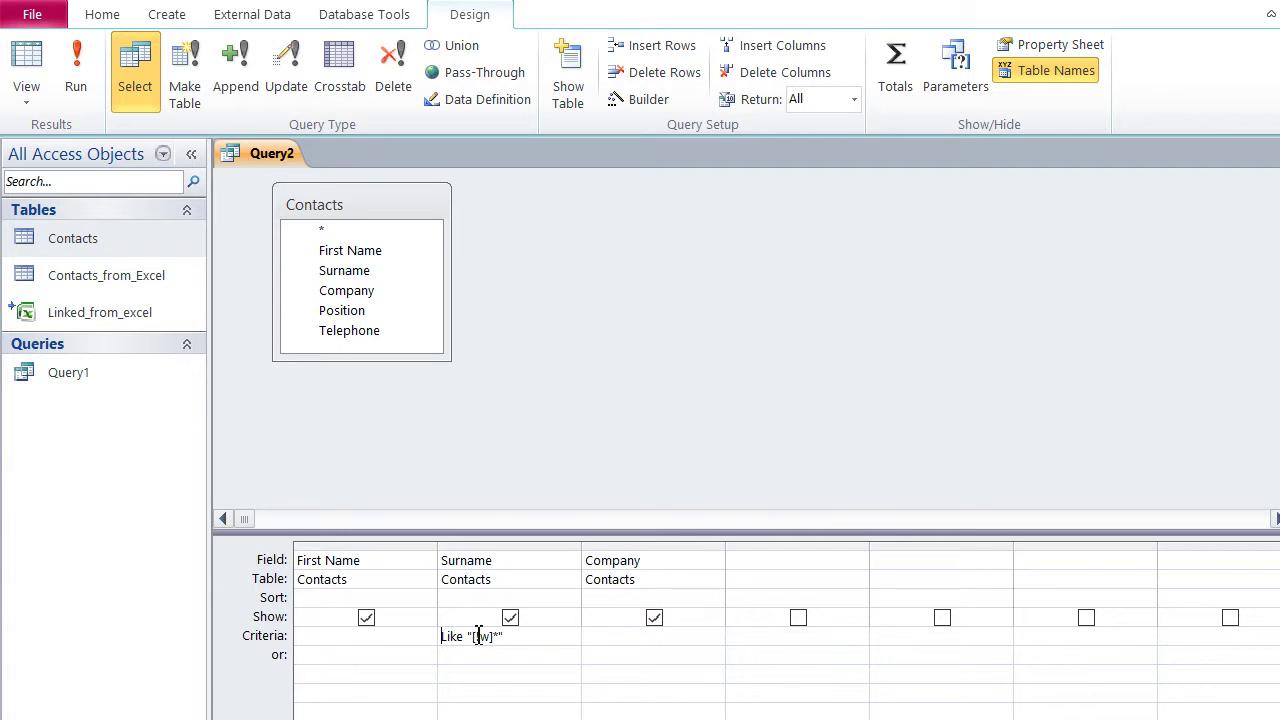
pyautogui.click(479, 637)
pyautogui.press('BackSpace')
pyautogui.press('BackSpace')
pyautogui.press('BackSpace')
pyautogui.click(27, 72)
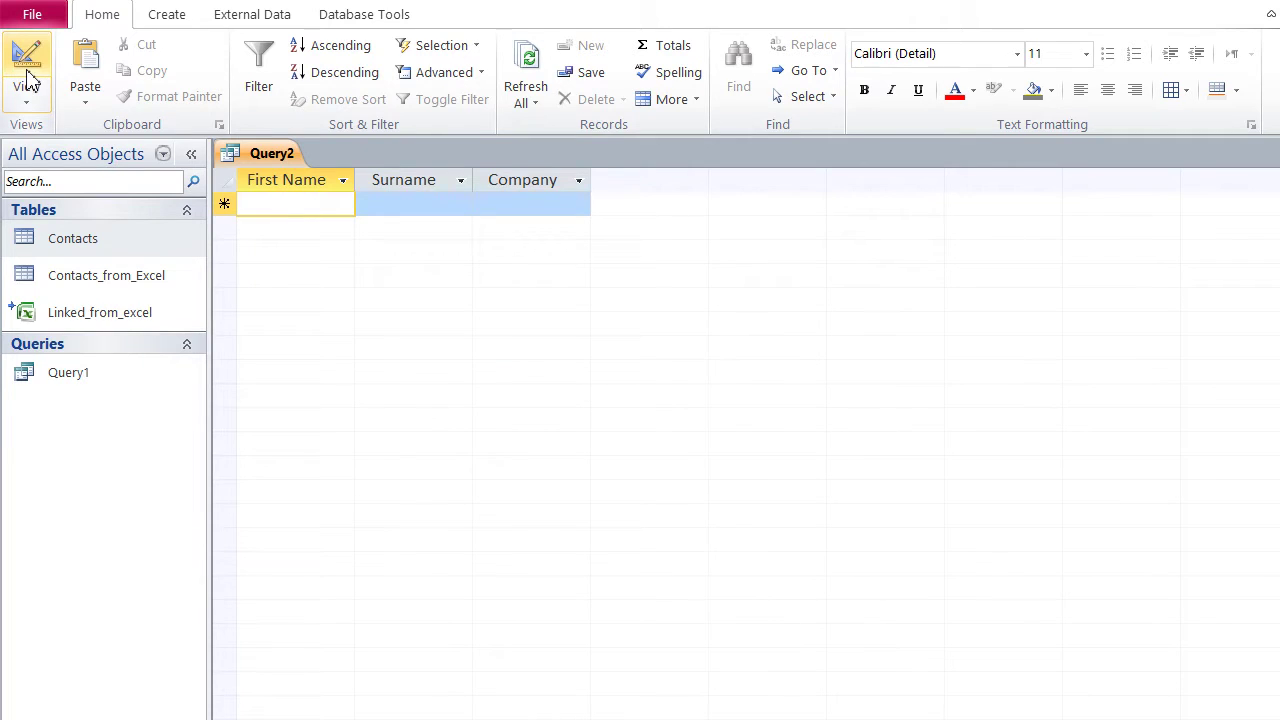
# Rewrite the Surname criterion as Like "[w]*", correcting the closing bracket in the Zoom editor, and show the query results.
pyautogui.click(25, 74)
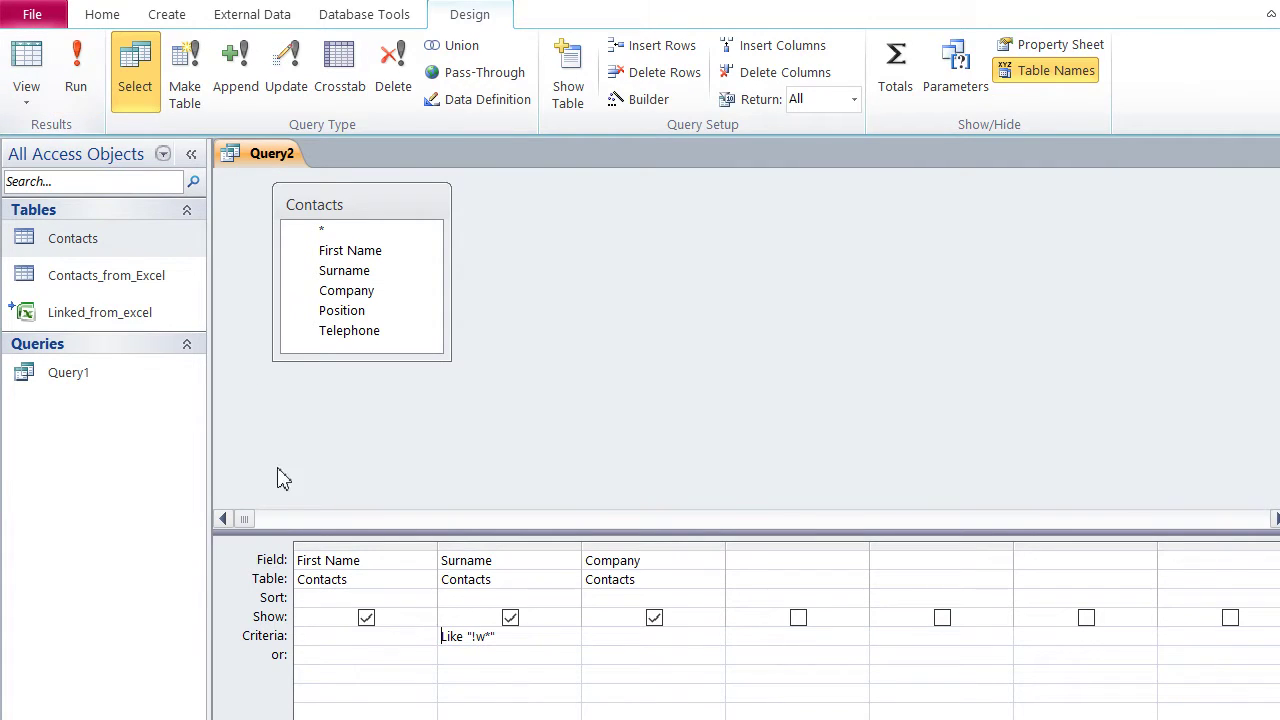
pyautogui.click(476, 638)
pyautogui.press('BackSpace')
pyautogui.write('[')
pyautogui.press('BackSpace')
pyautogui.write('[')
pyautogui.click(488, 637)
pyautogui.rightClick(488, 637)
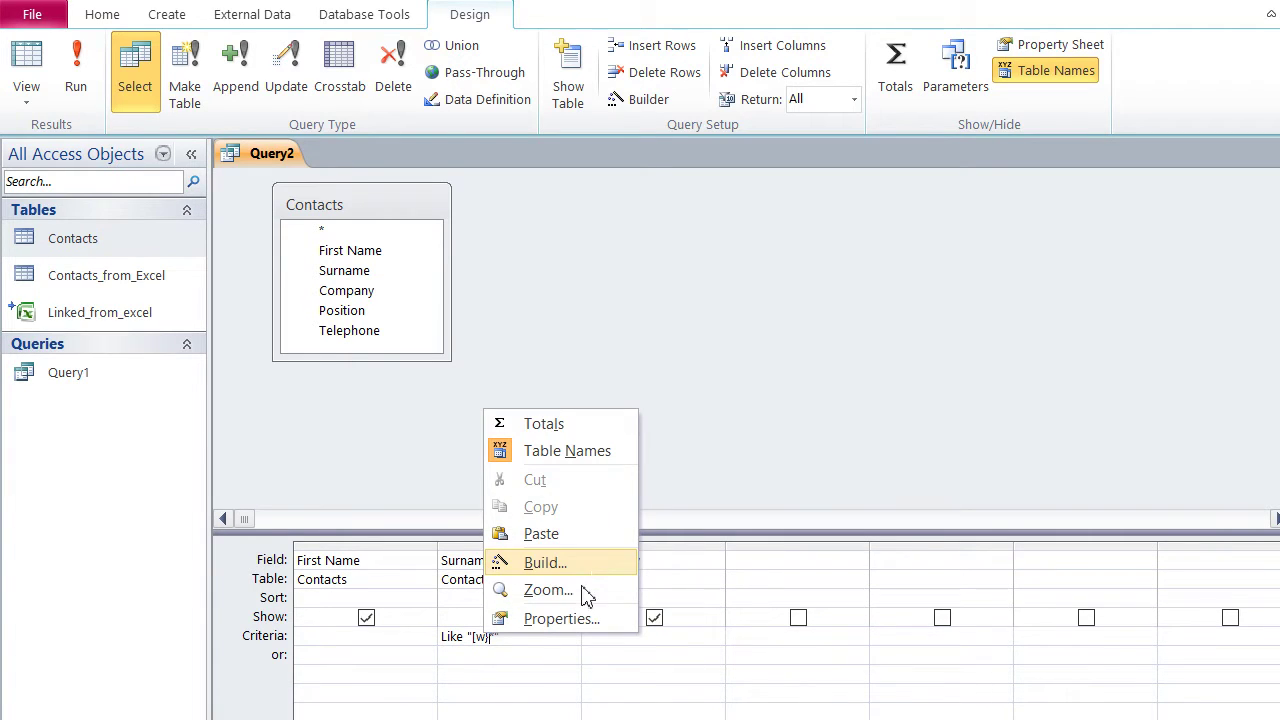
pyautogui.click(584, 592)
pyautogui.click(428, 319)
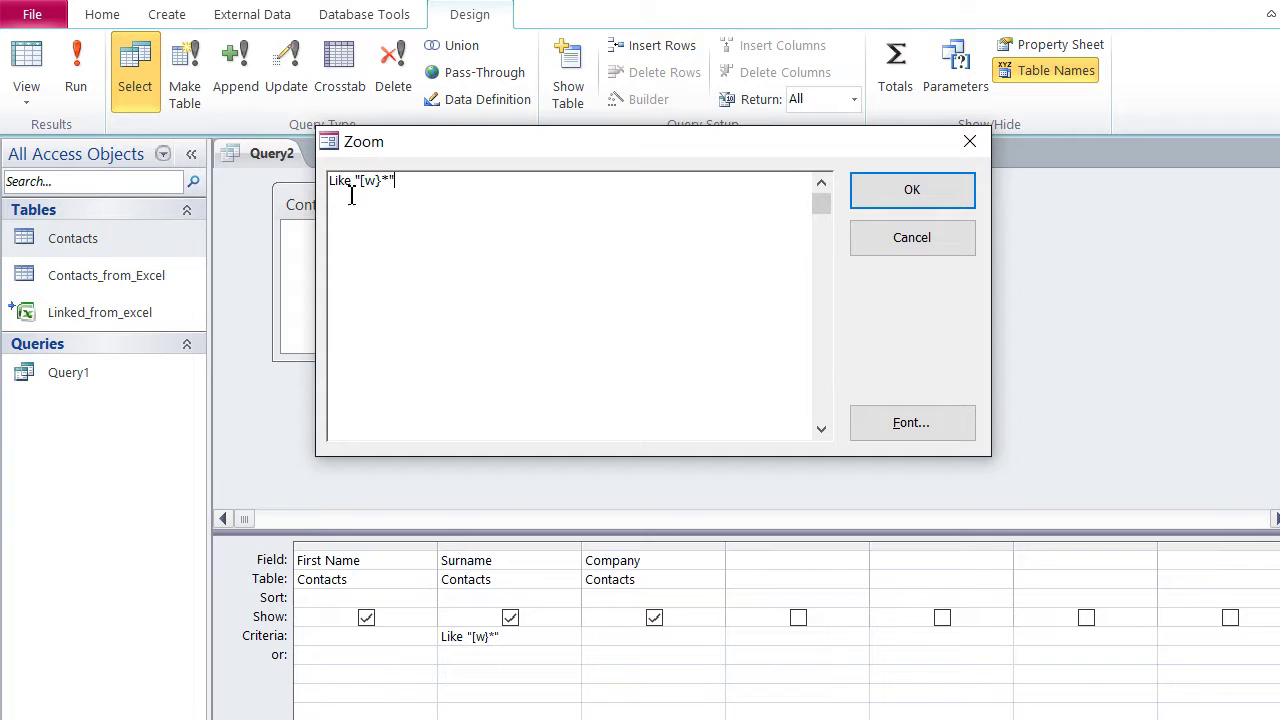
pyautogui.click(384, 183)
pyautogui.press('BackSpace')
pyautogui.write(']')
pyautogui.click(903, 200)
pyautogui.click(40, 82)
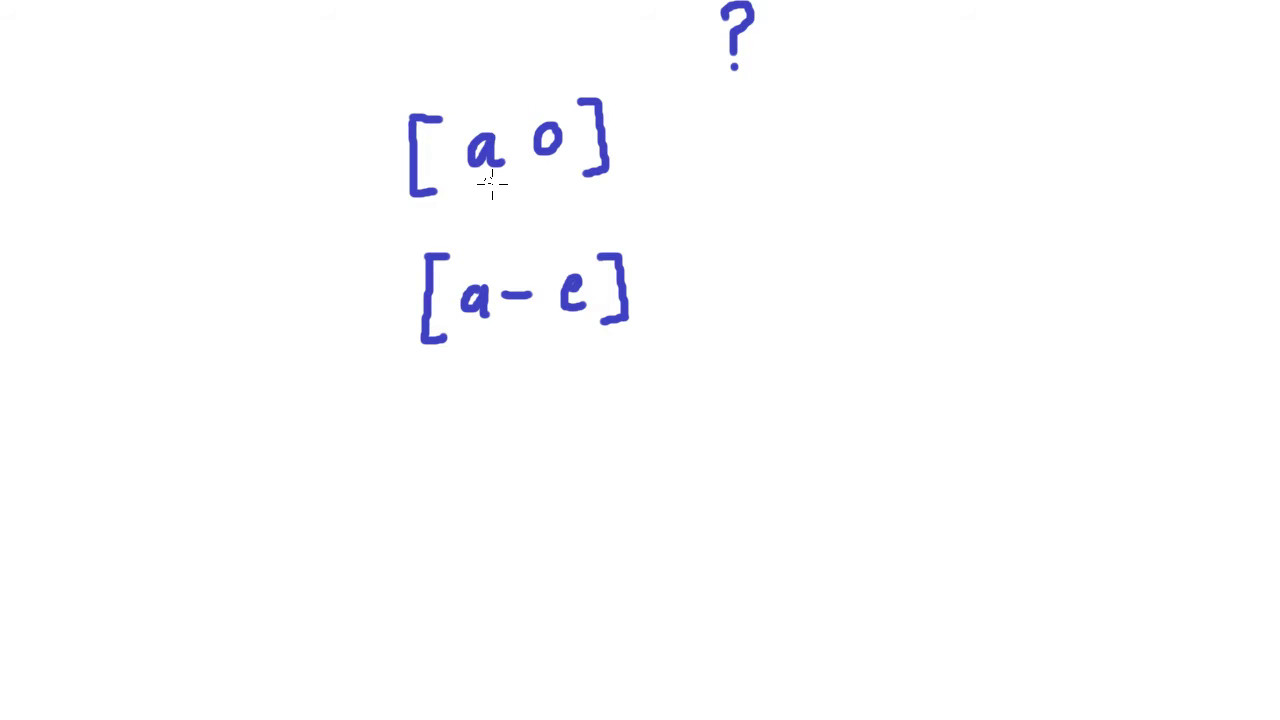
# On the whiteboard, handwrite "br" before the [a o] bracket and "wn" after it.
pyautogui.moveTo(232, 100); pyautogui.dragTo(240, 182)
pyautogui.moveTo(280, 140)
pyautogui.mouseDown()
pyautogui.moveTo(285, 179)
pyautogui.moveTo(318, 135)
pyautogui.mouseUp()
pyautogui.moveTo(696, 102)
pyautogui.mouseDown()
pyautogui.moveTo(771, 89)
pyautogui.moveTo(806, 128)
pyautogui.mouseUp()
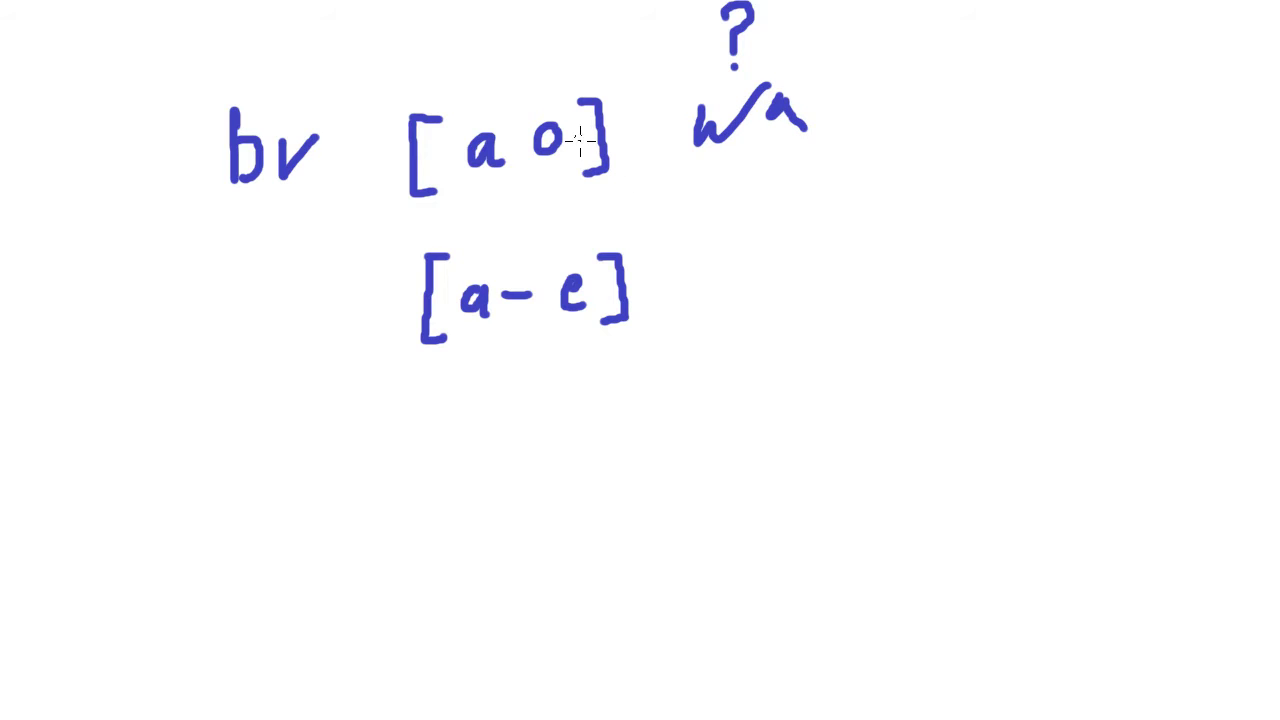